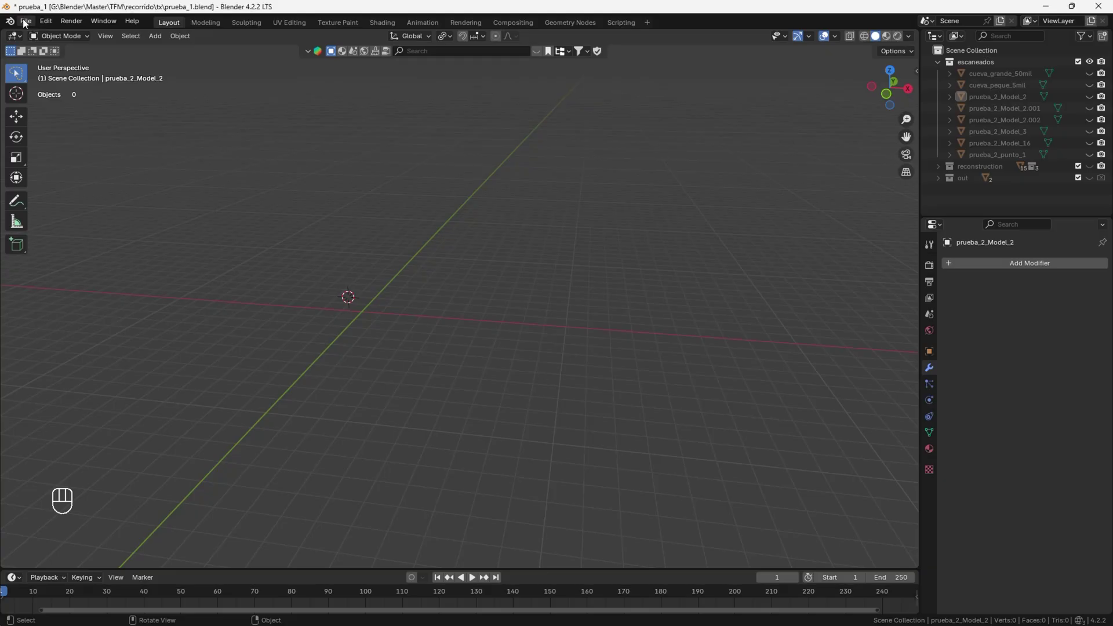
click(25, 22)
mouse_move(92, 189)
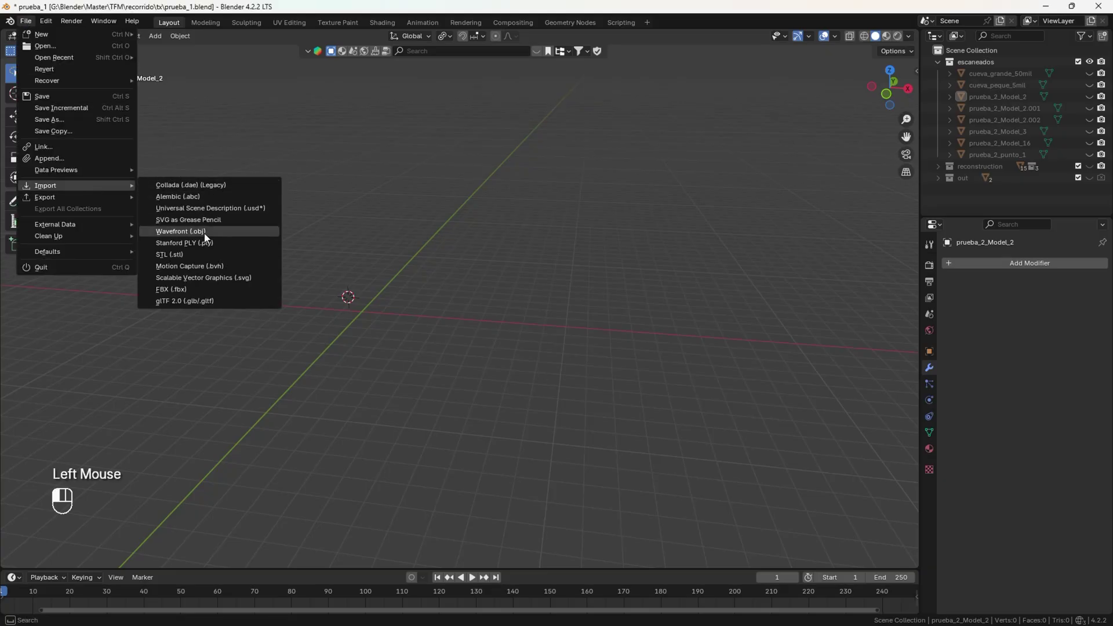
click(180, 232)
Unhide all the scanned meshes in the escaneados collection, from prueba_2_punto_1 up to cueva_grande_50mil
click(1090, 155)
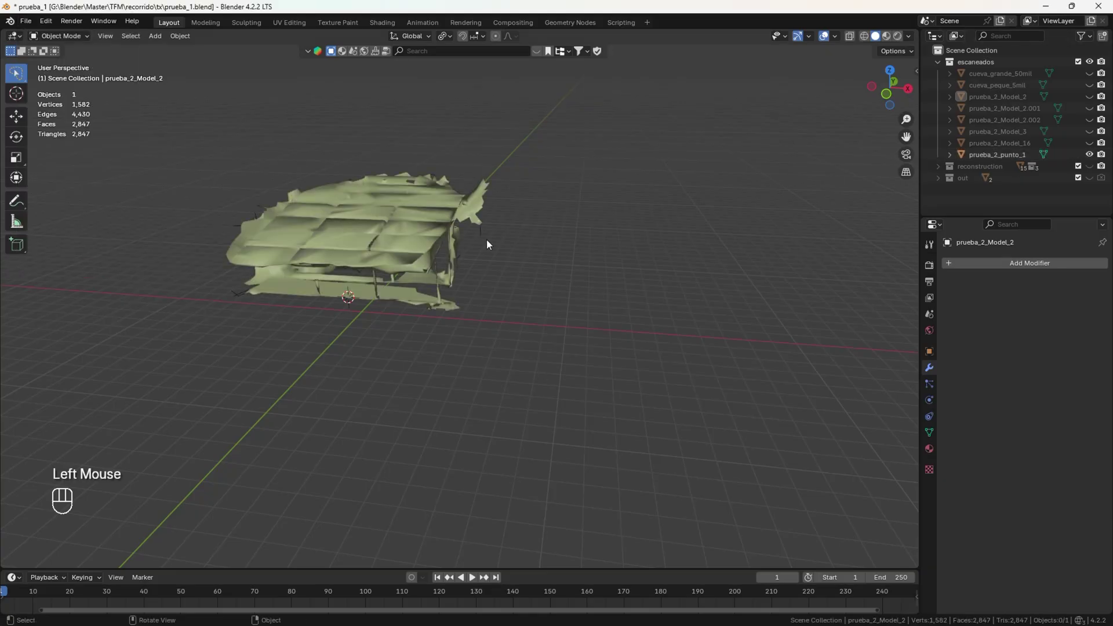
middle_drag(509, 255, 485, 258)
click(1089, 143)
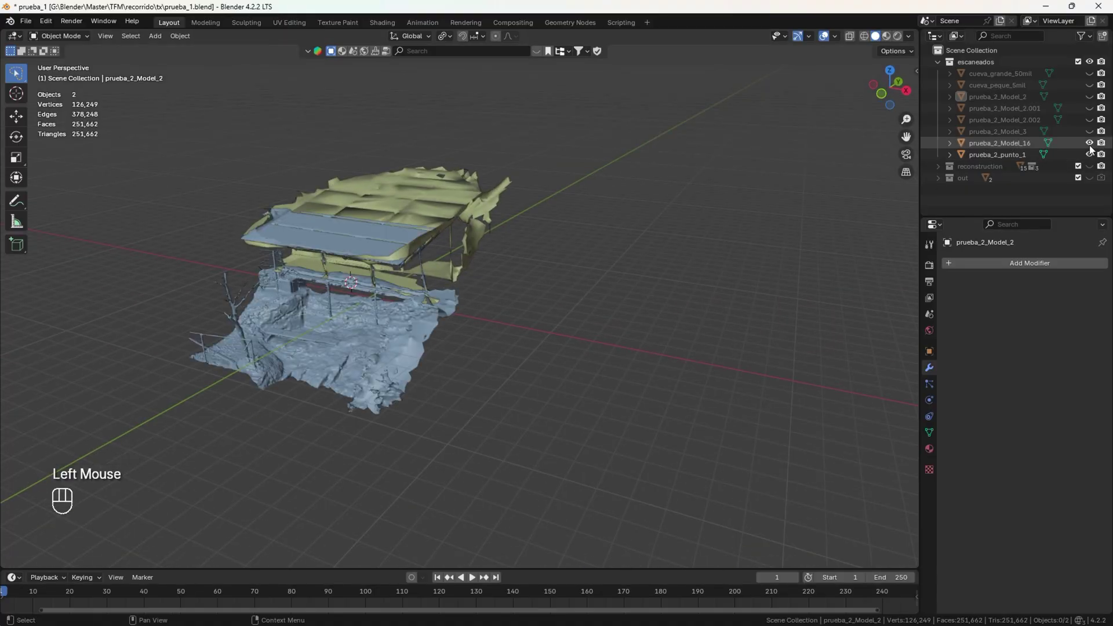
click(1089, 132)
click(1090, 120)
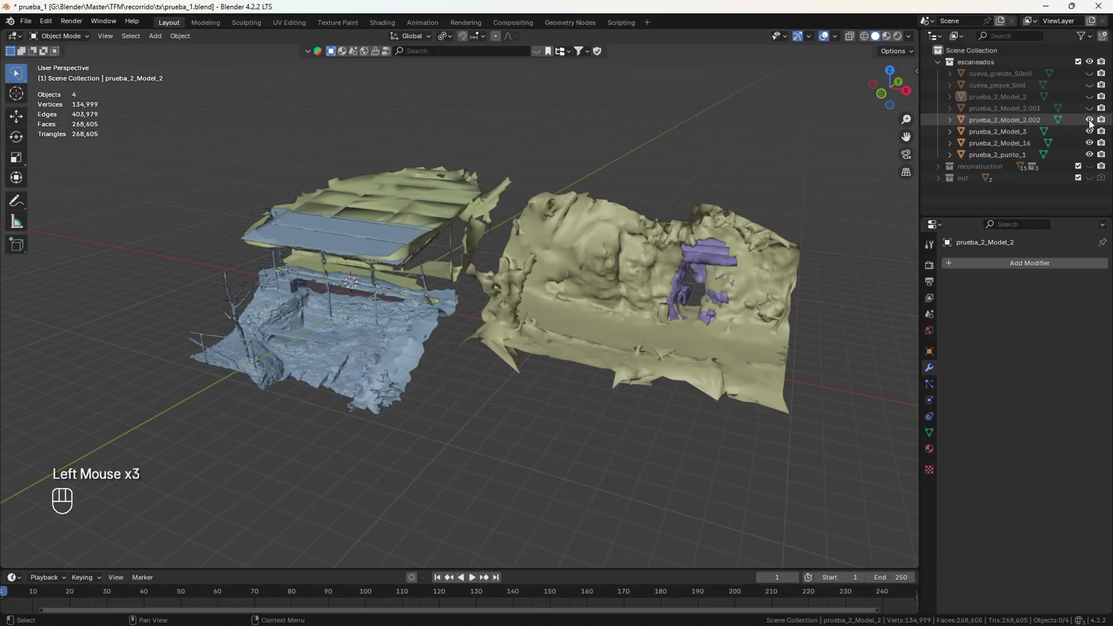
click(1089, 108)
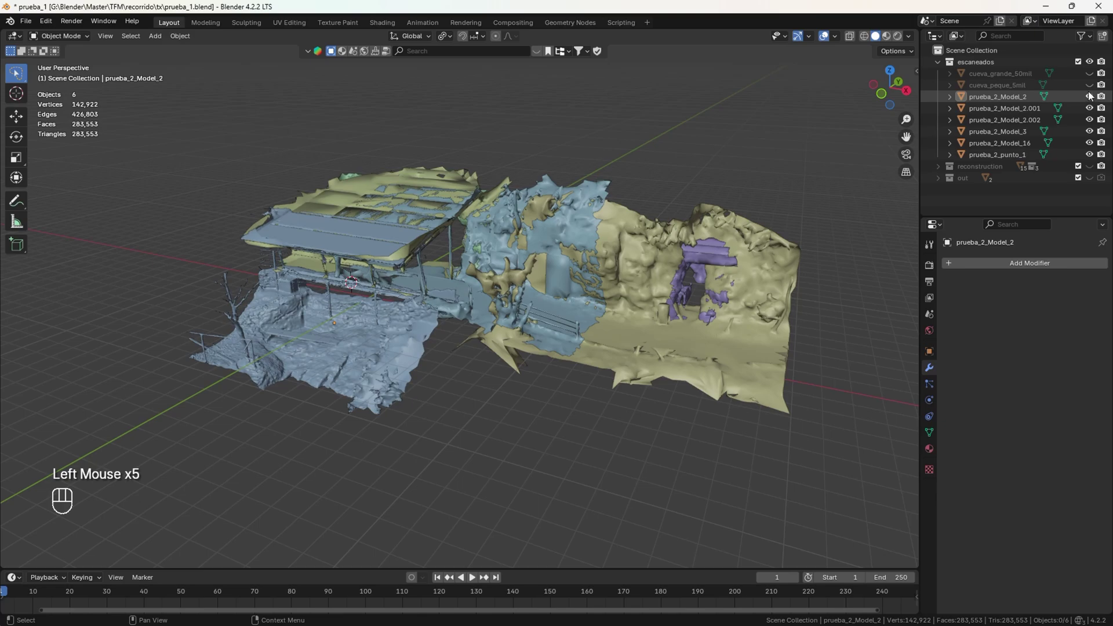
click(1089, 73)
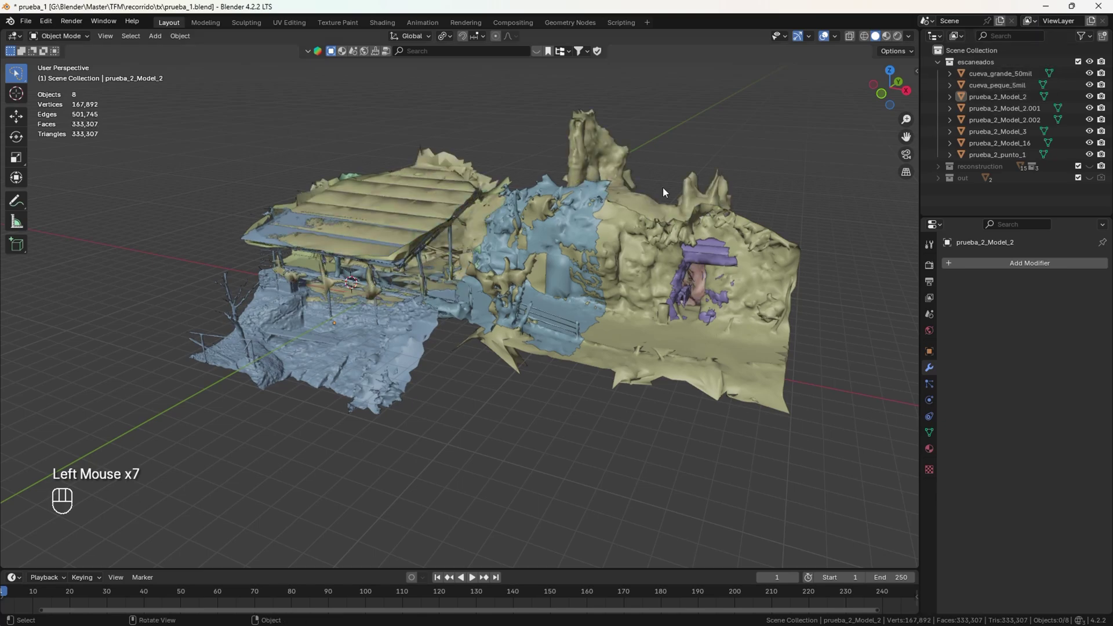
Examine the combined scans from several angles and with their textures in Material Preview, then return to Solid shading
middle_drag(662, 187, 585, 241)
shift+middle_drag(585, 240, 582, 253)
middle_drag(581, 254, 584, 249)
shift+middle_drag(584, 250, 597, 238)
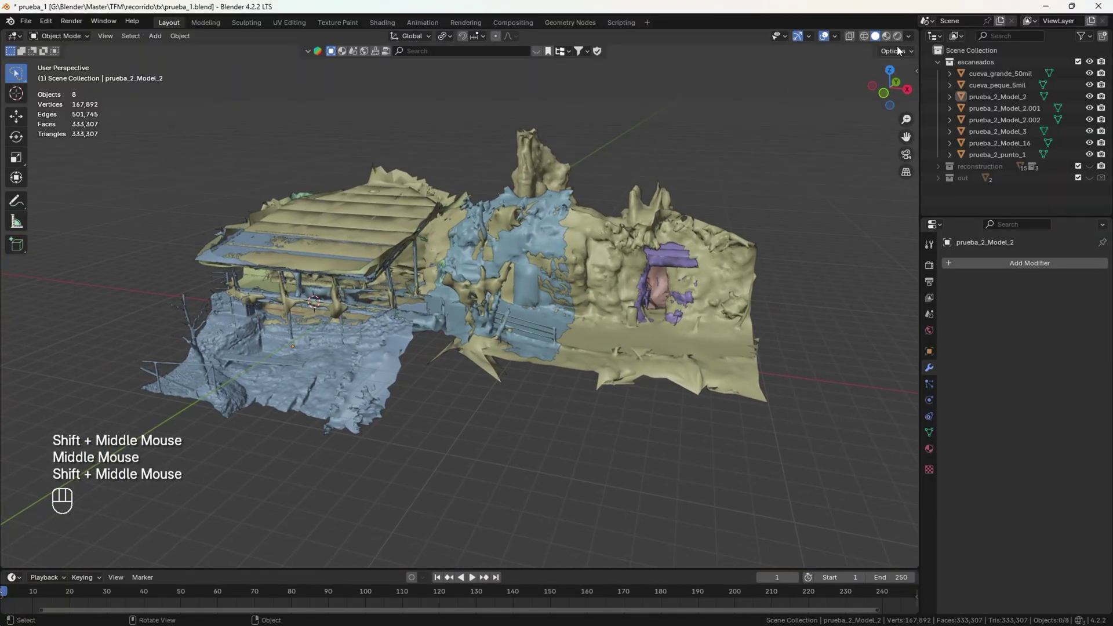
middle_click(530, 420)
mouse_move(529, 420)
middle_down()
mouse_move(540, 352)
mouse_move(500, 349)
mouse_move(527, 350)
middle_up()
shift+middle_drag(433, 337, 545, 364)
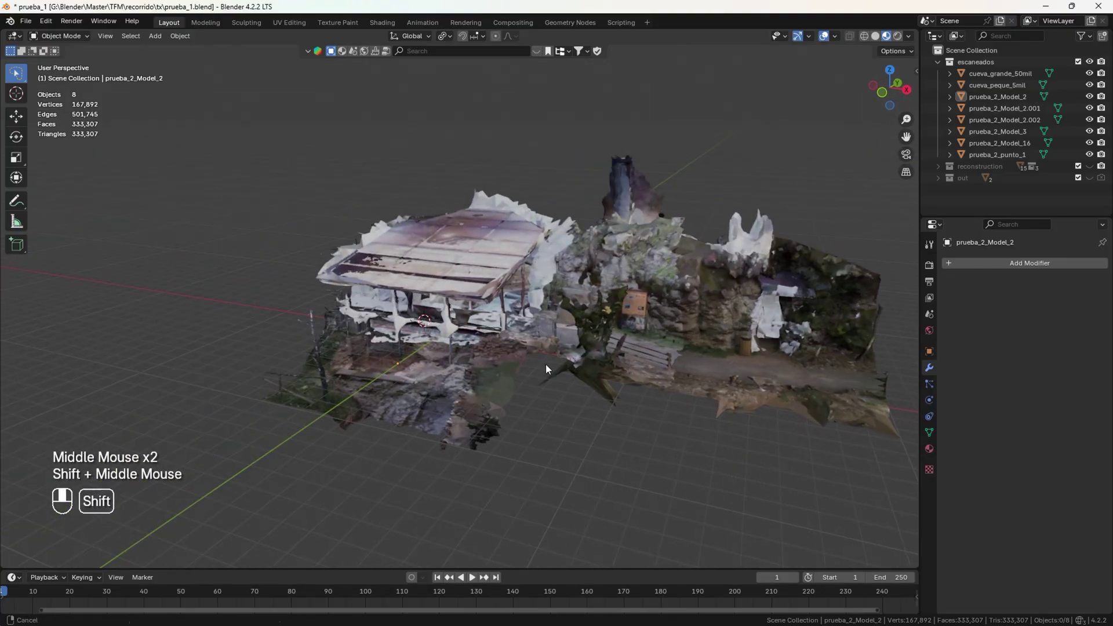
scroll(475, 363, up, 4)
shift+middle_drag(475, 387, 482, 332)
scroll(566, 268, up, 2)
scroll(551, 305, up, 4)
shift+middle_drag(544, 300, 729, 200)
scroll(475, 289, down, 3)
click(875, 36)
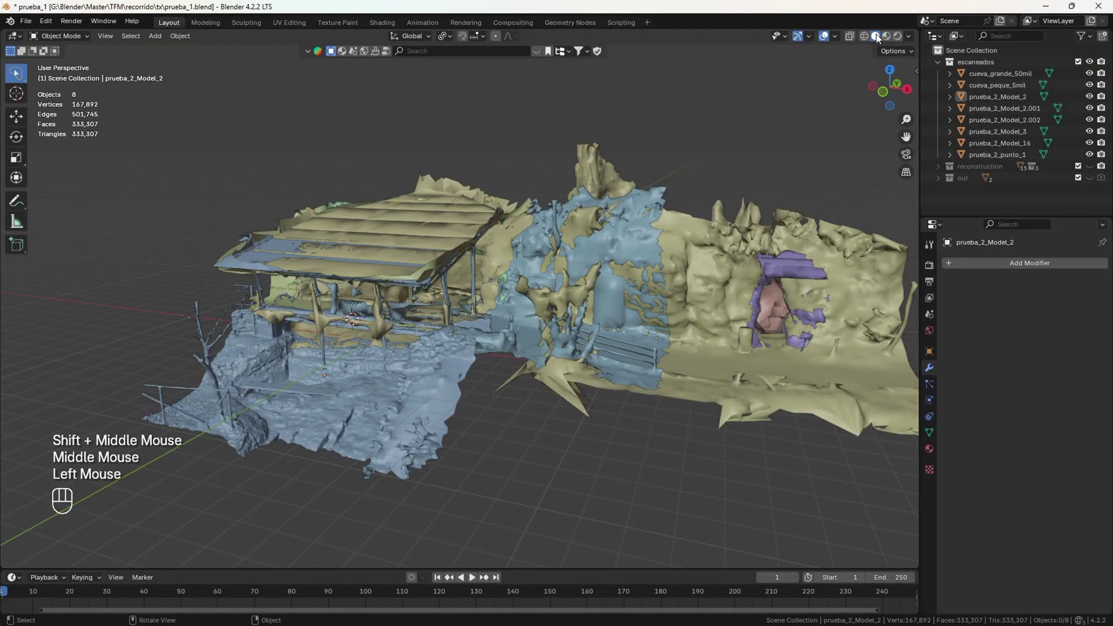
scroll(711, 255, down, 2)
mouse_move(711, 255)
shift+middle_down()
mouse_move(704, 306)
mouse_move(707, 288)
shift+middle_up()
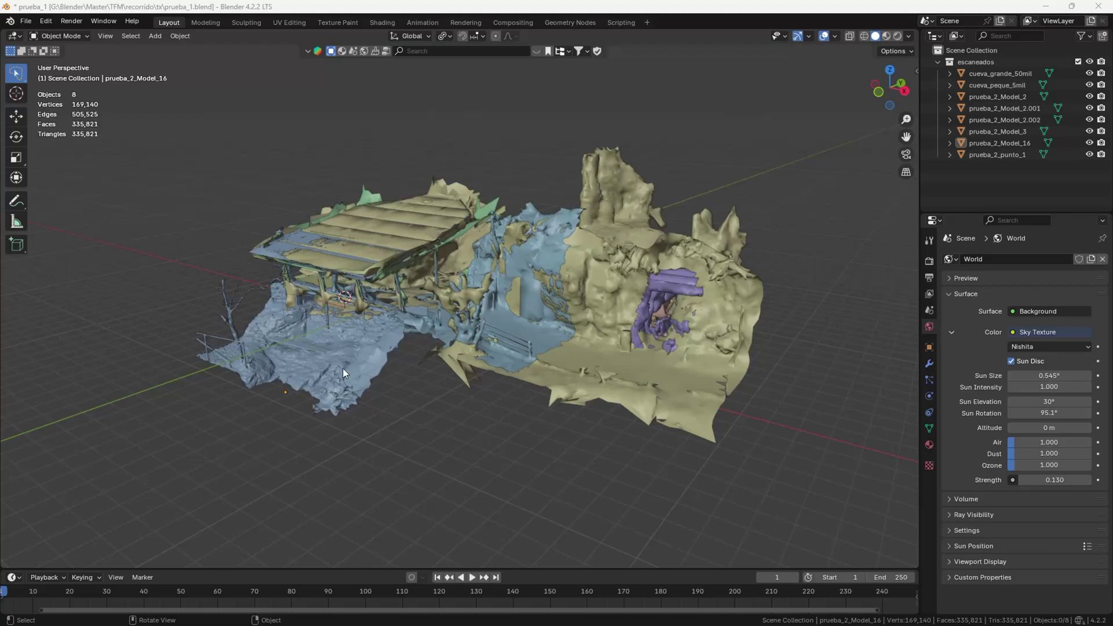
Hide the scans prueba_2_Model_16, prueba_2_Model_2.002, prueba_2_Model_3, cueva_peque_5mil and prueba_2_Model_2.001
middle_drag(366, 381, 673, 406)
click(332, 361)
key(h)
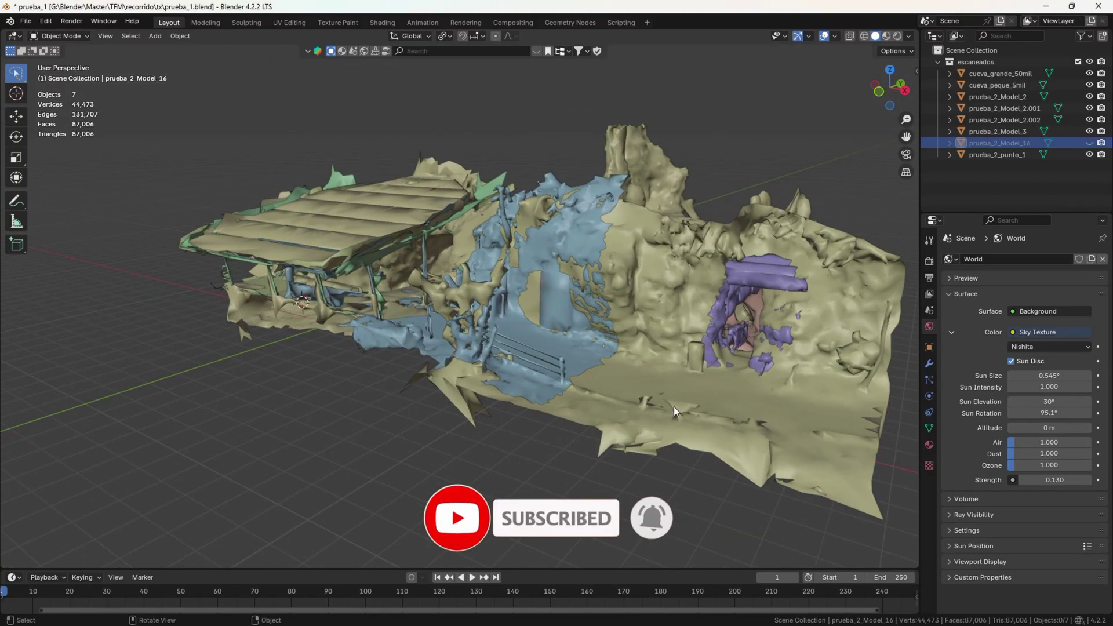
click(673, 406)
key(h)
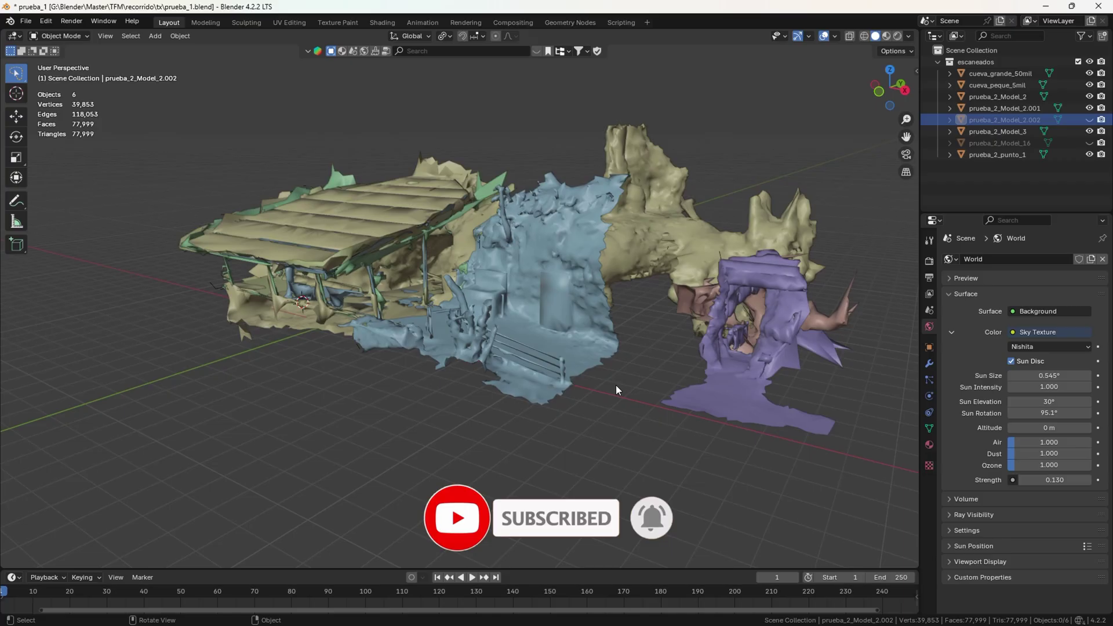
click(739, 375)
key(h)
click(760, 342)
key(h)
middle_drag(666, 345, 410, 367)
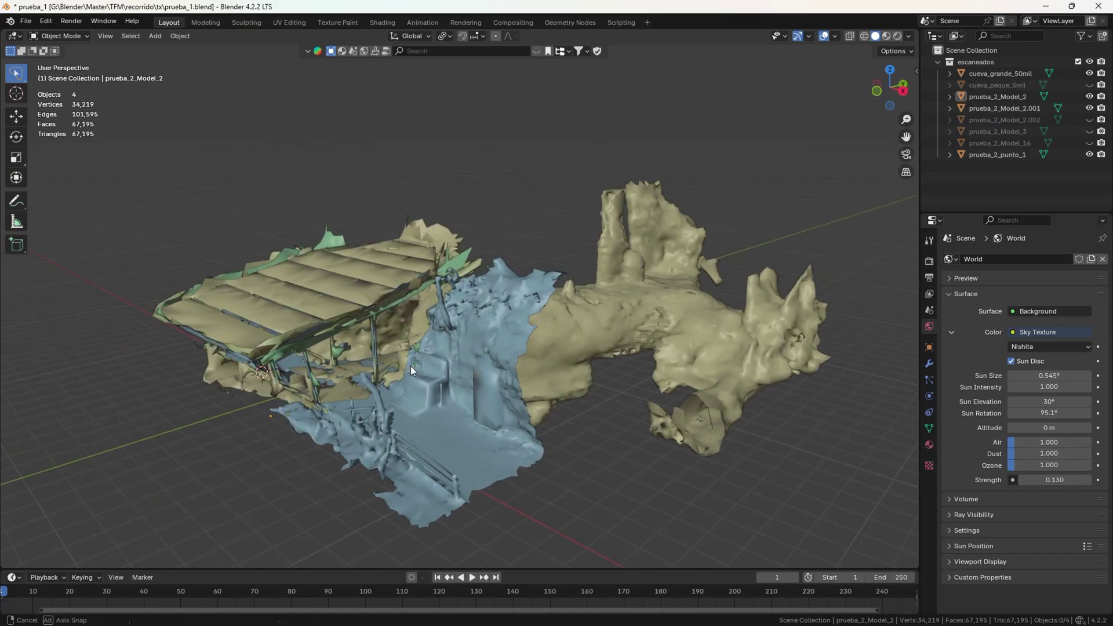
click(456, 451)
key(h)
Create a new collection named Reconstruccion in the scene
middle_drag(429, 438, 493, 362)
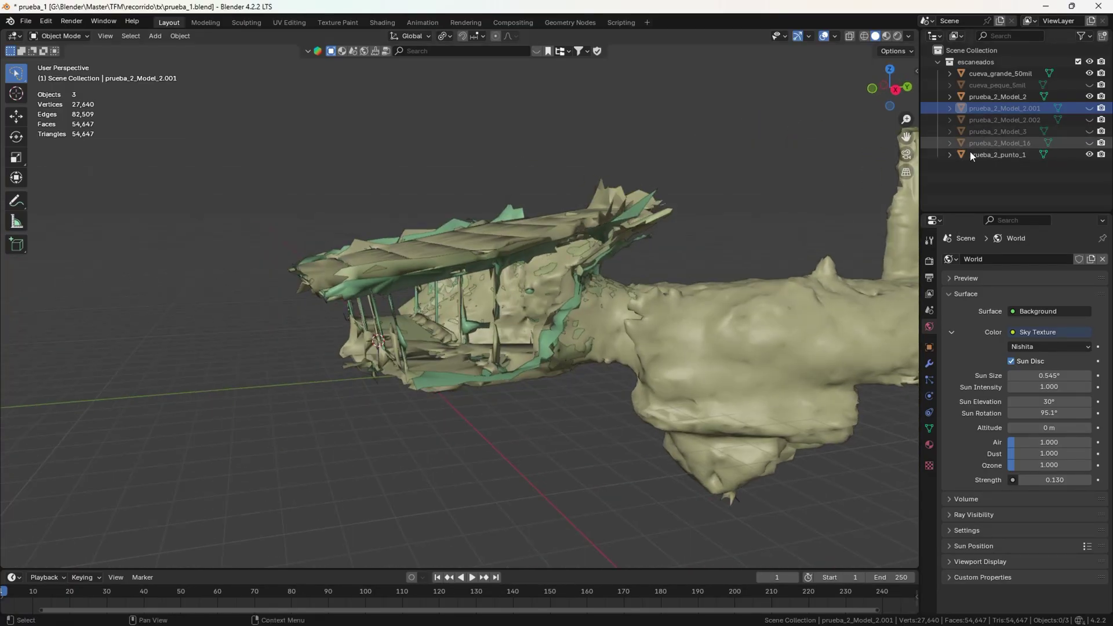
right_click(948, 184)
click(948, 185)
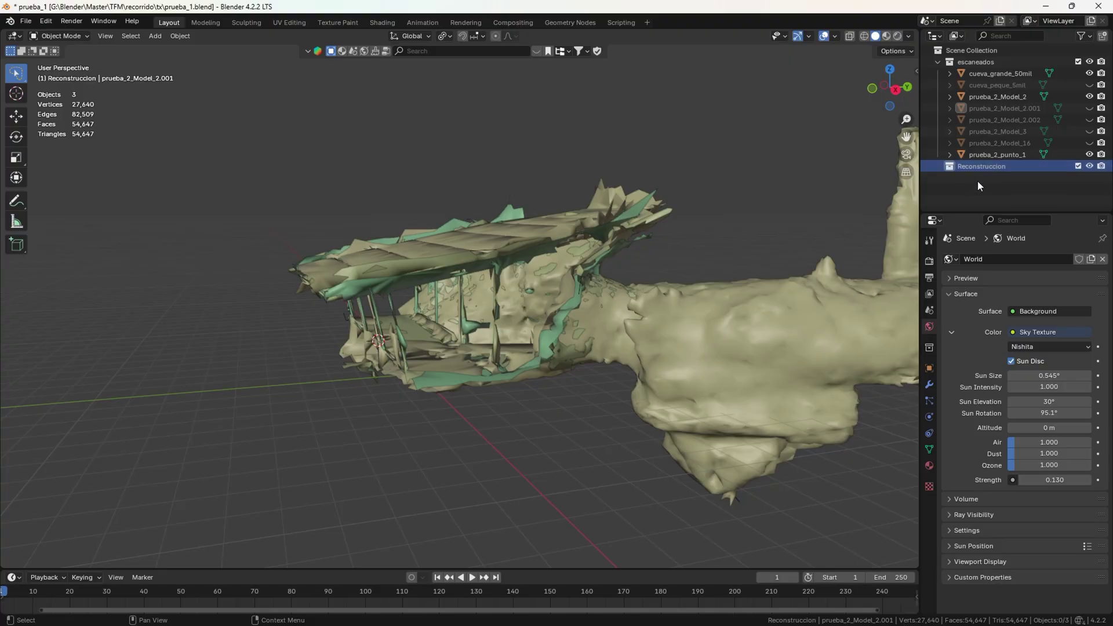
Add a 2 m cube to the Reconstruccion collection at the 3D cursor inside the scanned entrance shelter
middle_drag(498, 365, 441, 353)
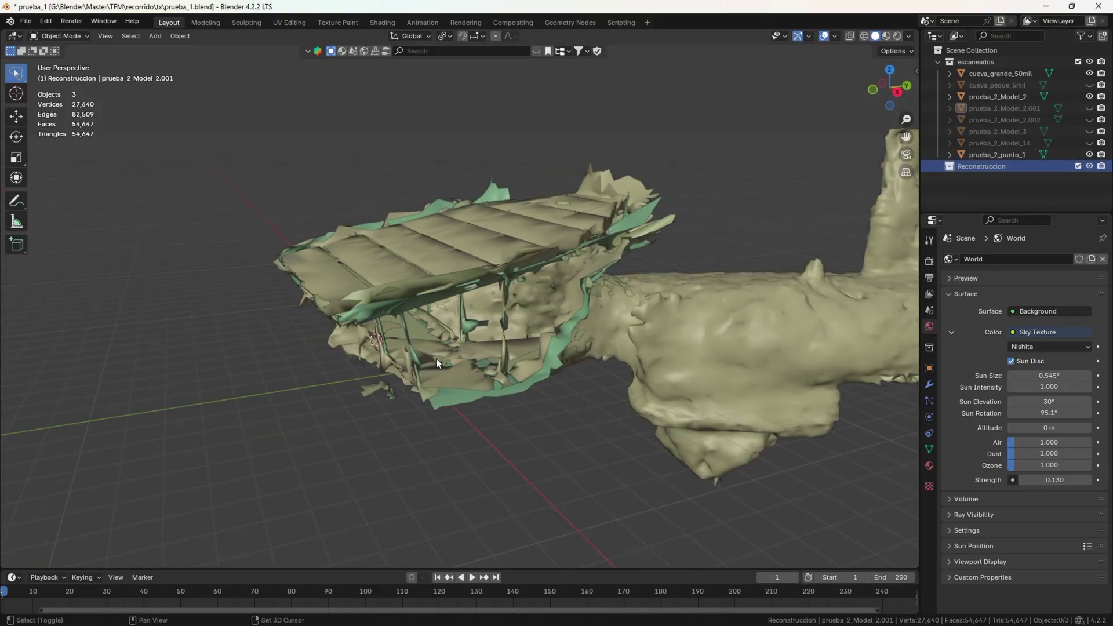
key(shift+a)
mouse_move(426, 374)
click(486, 378)
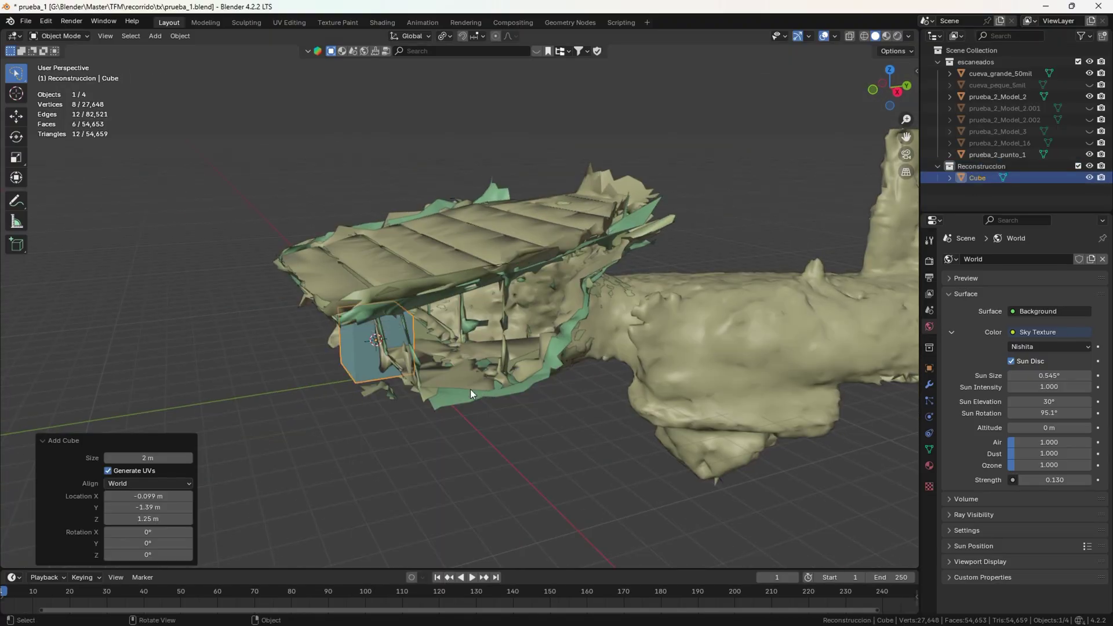
Flatten the cube into a thin slab, scaling it along Z by about 0.1 and again by about 0.43
middle_drag(470, 393, 566, 455)
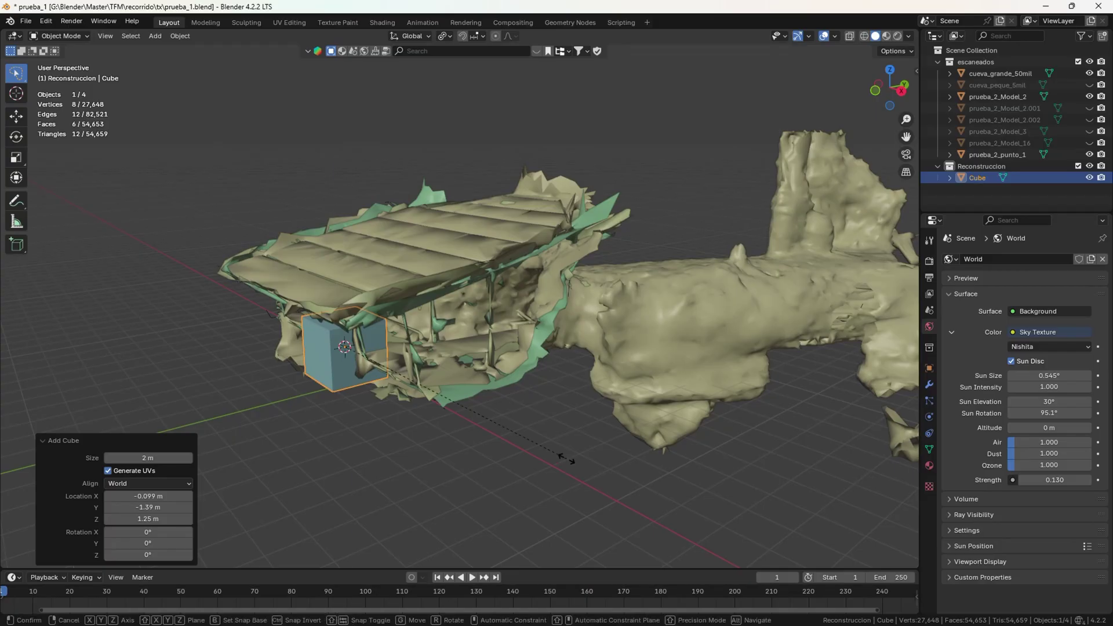
key(z)
click(374, 367)
middle_drag(364, 363, 458, 403)
key(KP_3)
scroll(478, 349, up, 5)
middle_drag(479, 350, 475, 378)
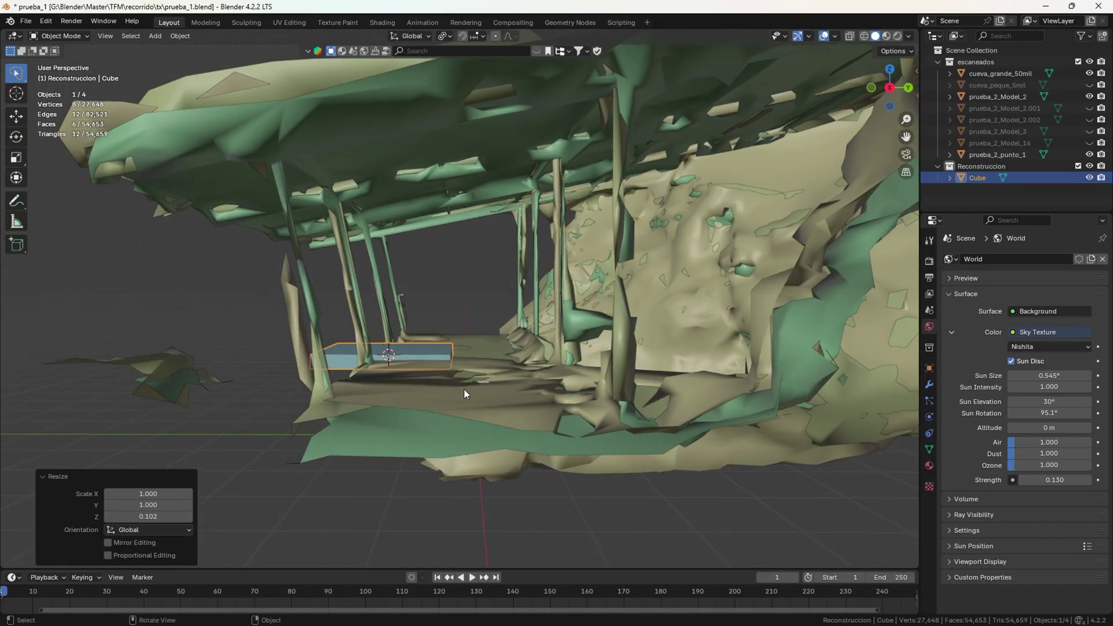
key(s)
key(z)
click(451, 386)
Move the slab about 1.04 m along Y and scale it about 4.74 times along X to span the shelter floor
key(g)
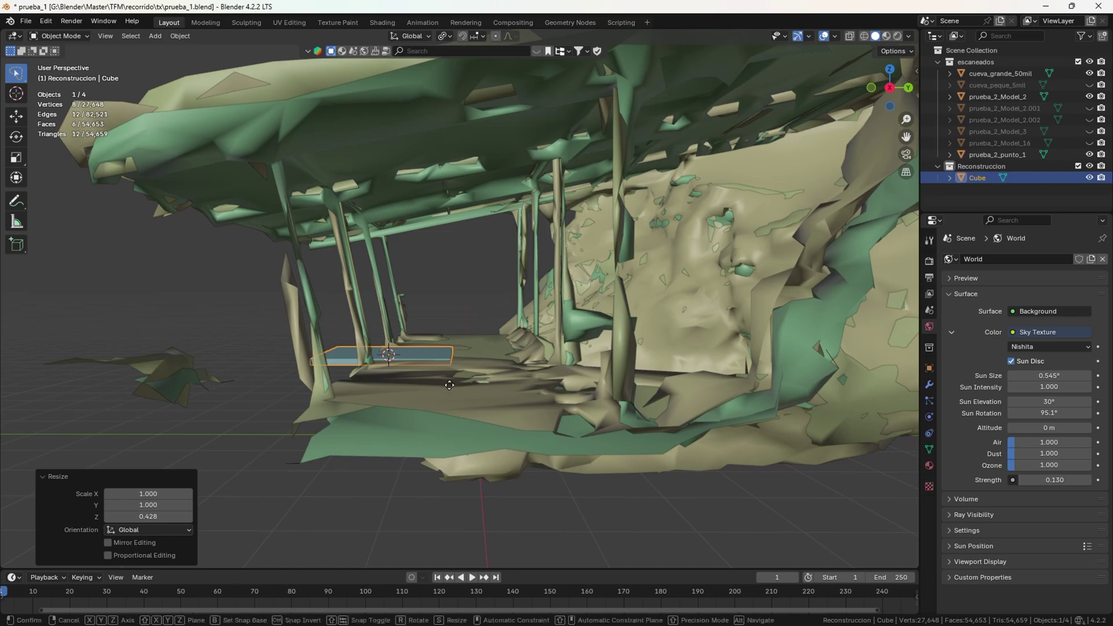
key(y)
click(452, 387)
middle_drag(452, 387, 510, 440)
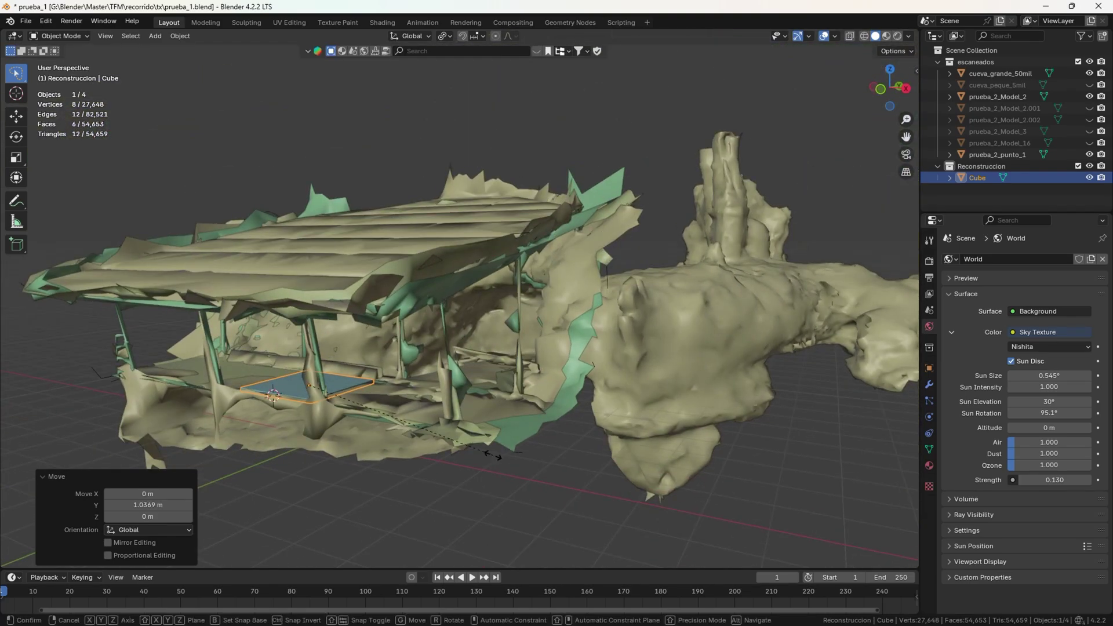
key(s)
key(x)
right_click(281, 130)
Narrow the slab along Y into a single floorboard beside the shelter's outer posts and unwrap its mesh
middle_drag(457, 399, 417, 400)
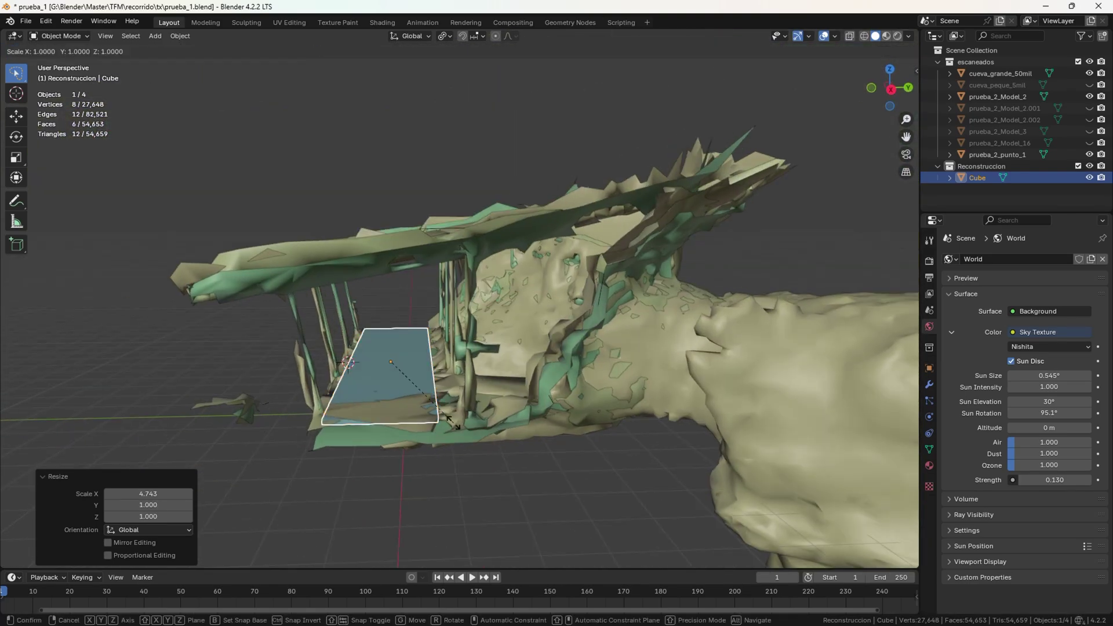
middle_drag(339, 430, 405, 415)
key(Tab)
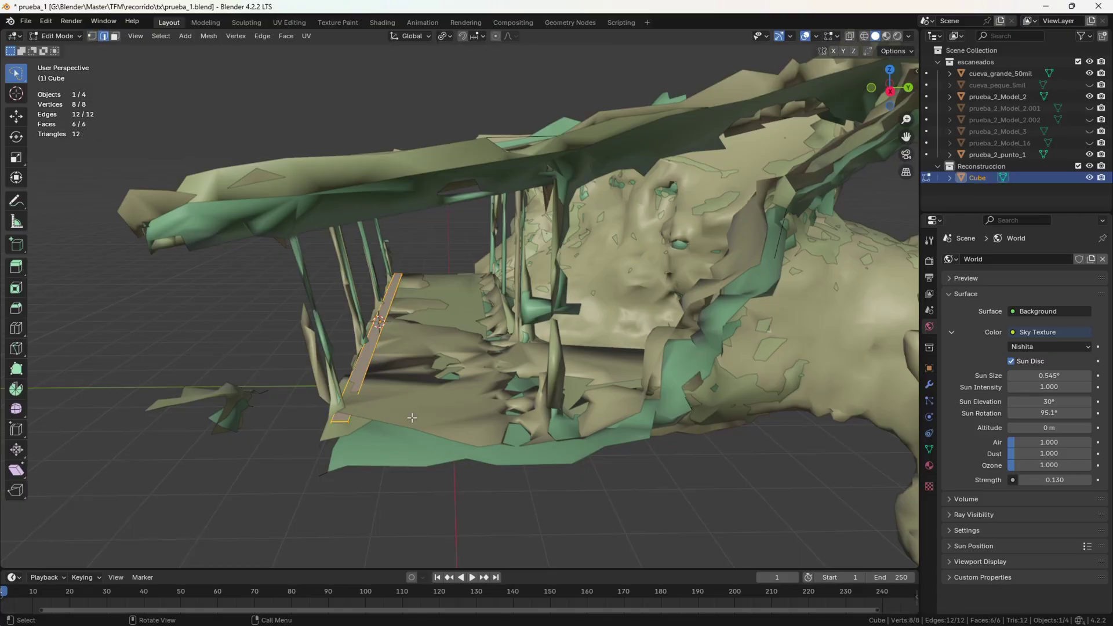
key(u)
click(408, 416)
key(Tab)
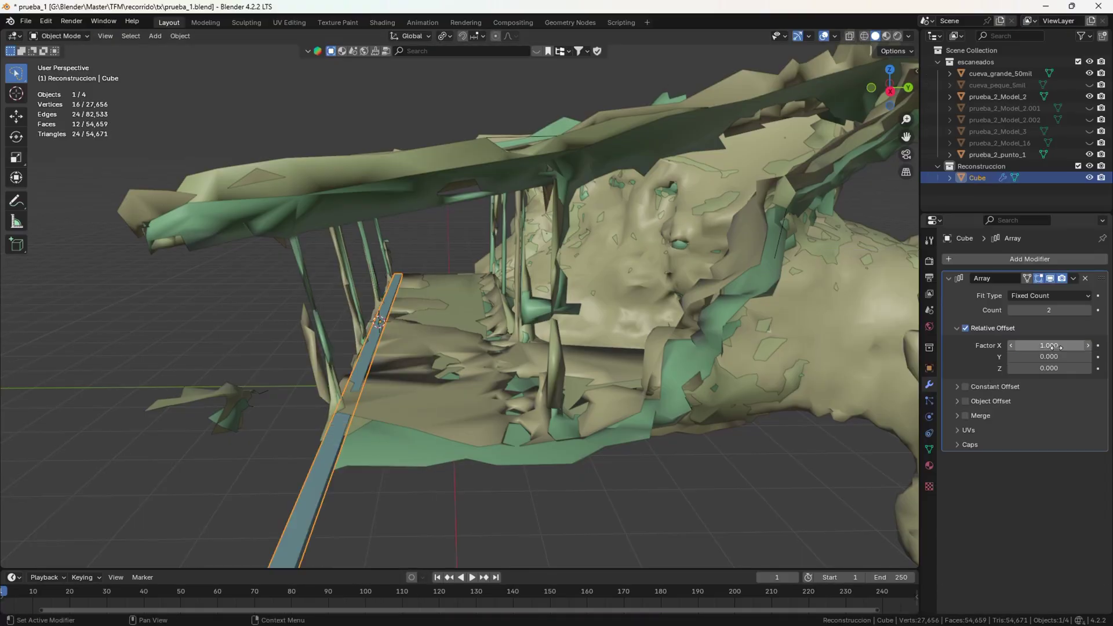
Repeat the floorboard across the shelter with an Array of count 12 and relative offset factors X 0, Y 1.05
text(1.01)
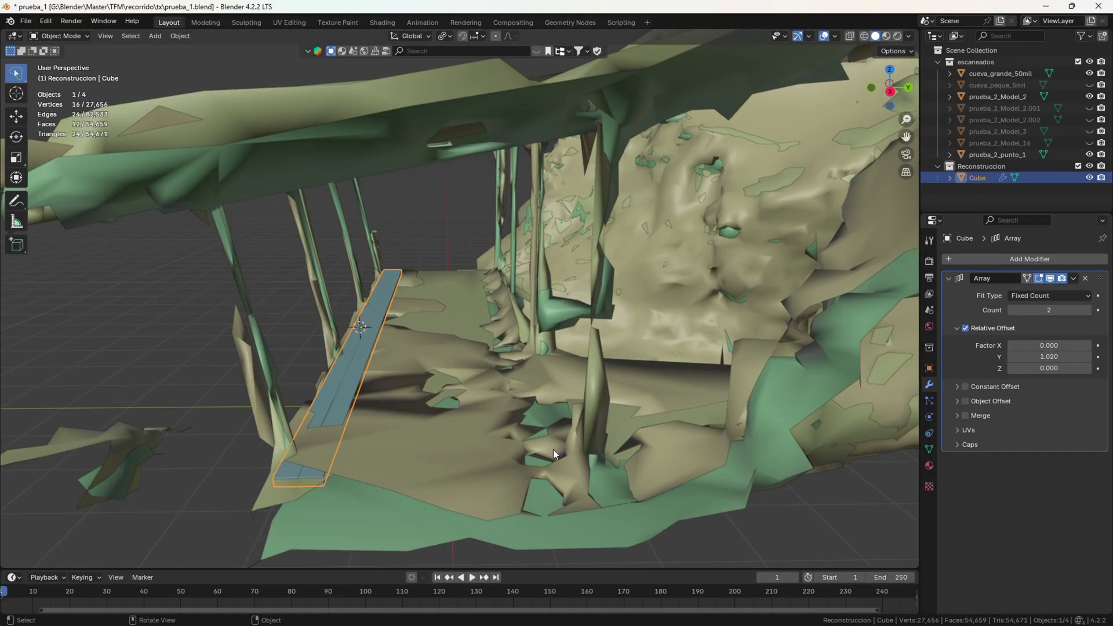
drag(1048, 310, 1078, 310)
drag(1048, 356, 1066, 356)
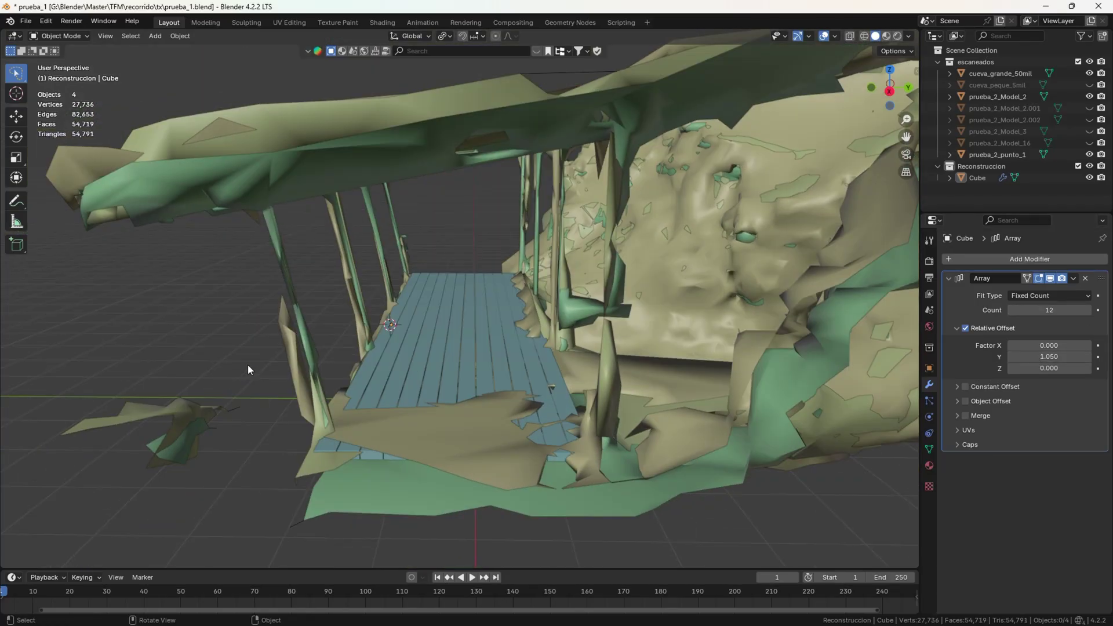
Rename the arrayed floor object as entrada_suelo
double_click(985, 178)
text(entrada_suelo)
key(Return)
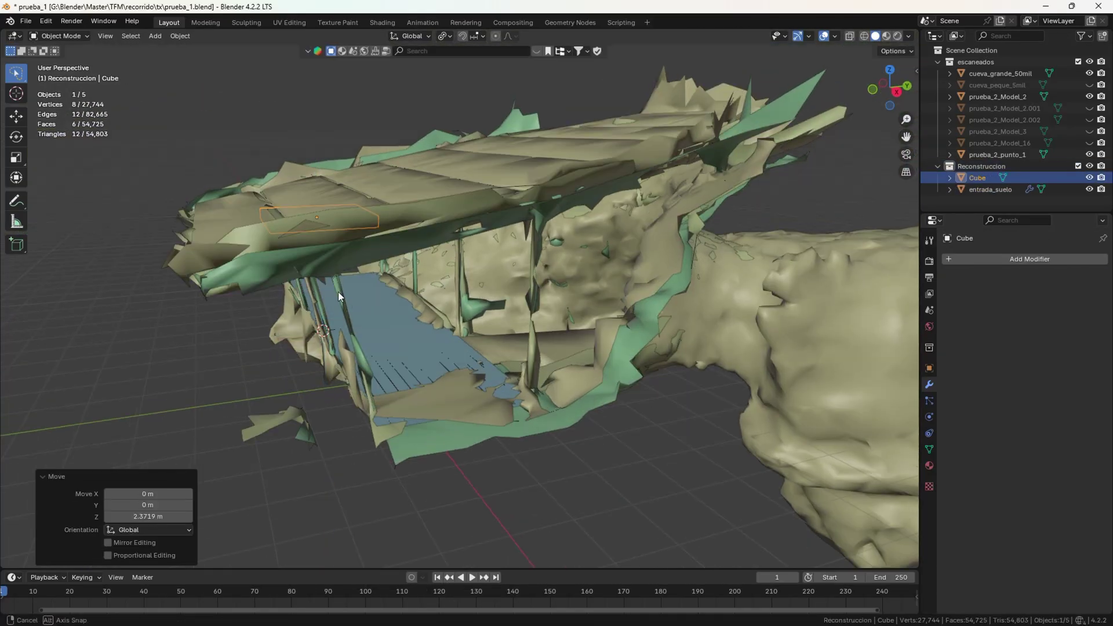
Position and enlarge the new slab over the scanned shelter roof and tilt it about 9° in the side view
key(KP_7)
key(g)
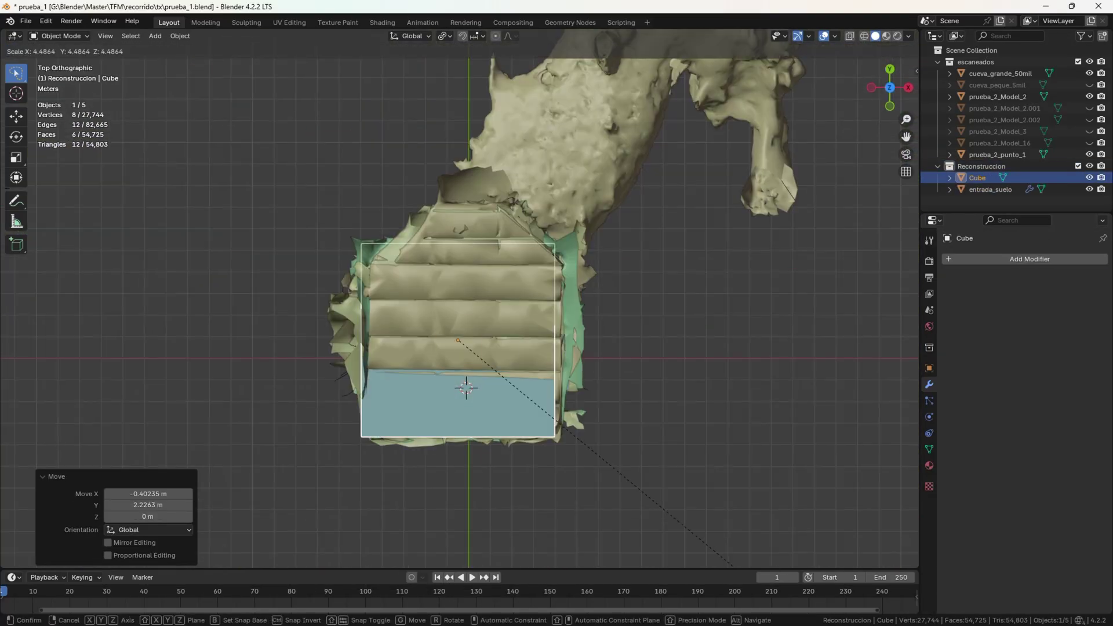
middle_drag(522, 348, 649, 259)
key(r)
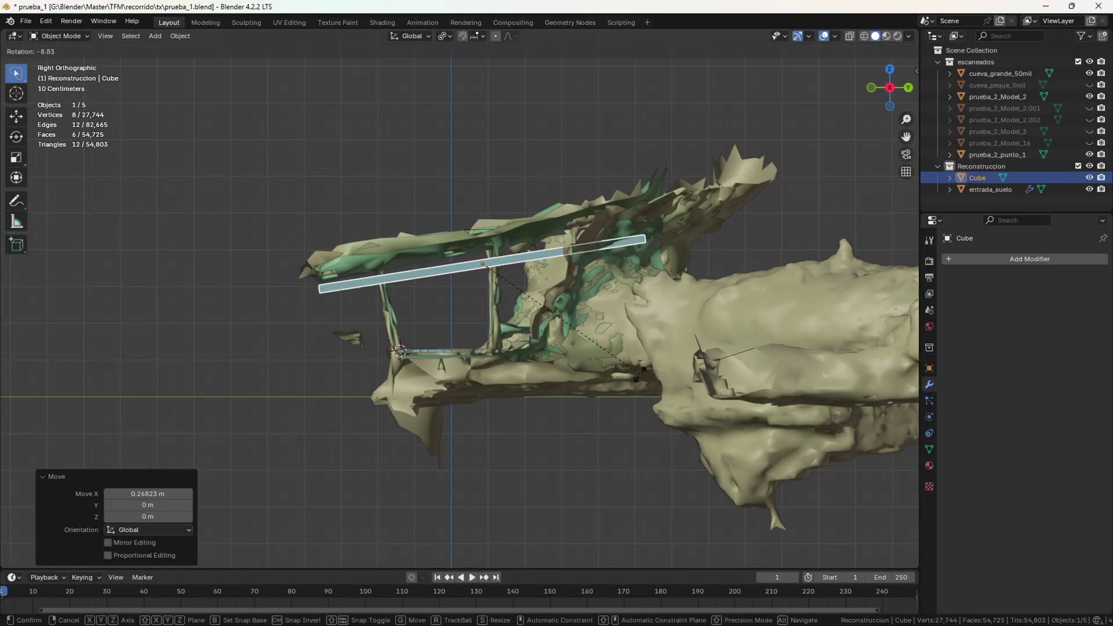
key(Return)
Extrude the roof slab's rear face about 2.59 m and scale in the new end to match the tapered scan
middle_drag(579, 260, 576, 356)
key(Tab)
key(alt+z)
key(1)
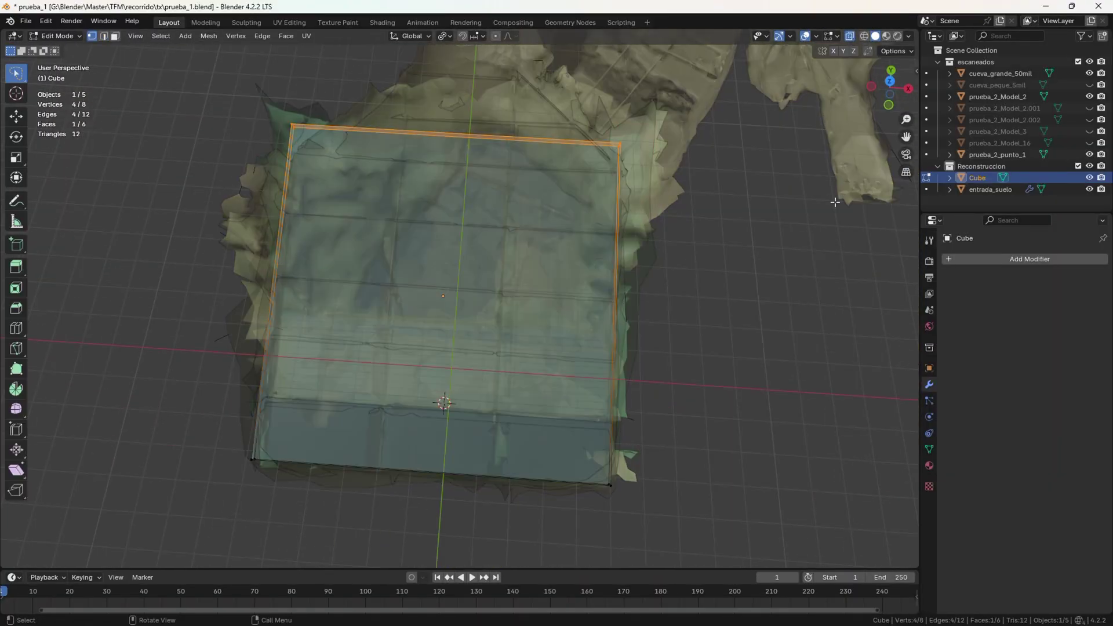
key(KP_7)
key(e)
click(526, 108)
key(s)
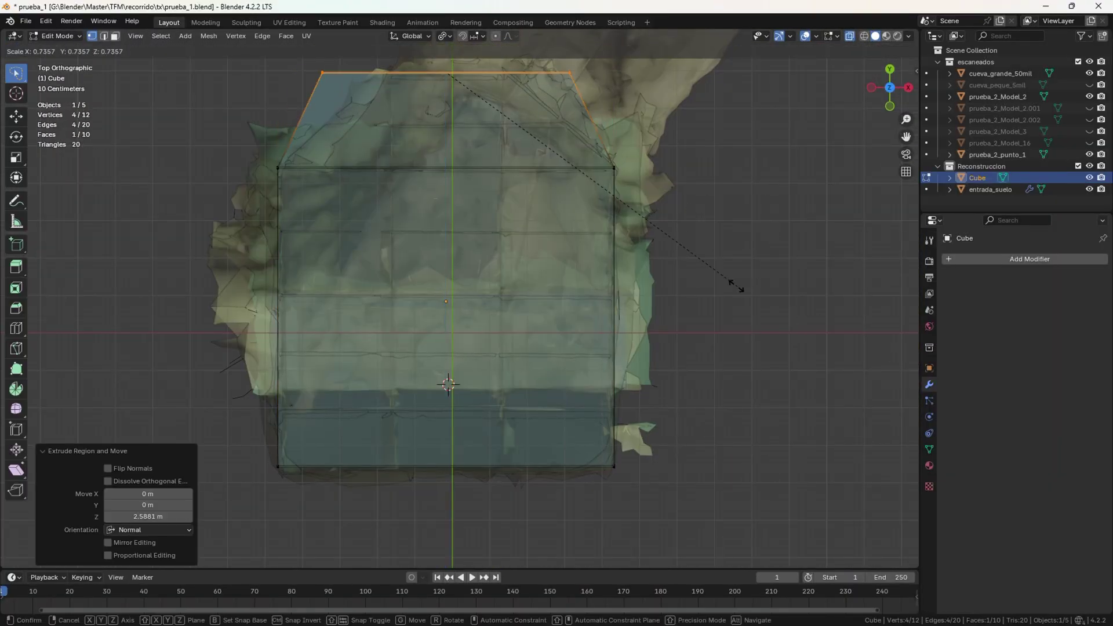
key(shift+z)
click(582, 188)
key(Tab)
key(alt+z)
Hide the escaneados collection and apply the roof slab's scale
click(1089, 62)
click(473, 375)
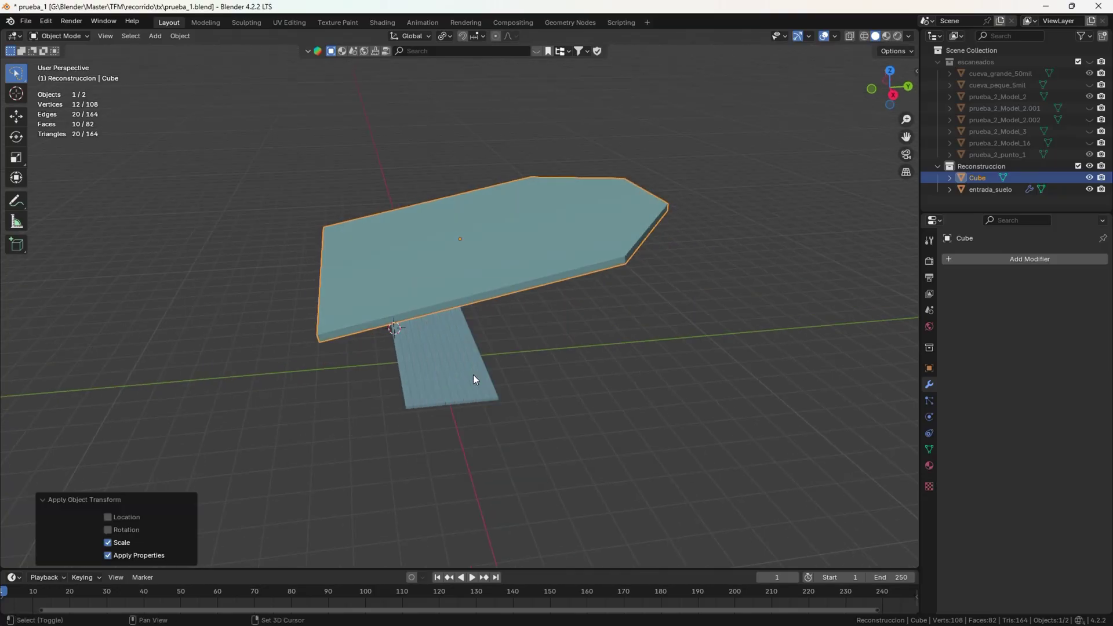
middle_drag(472, 374, 720, 302)
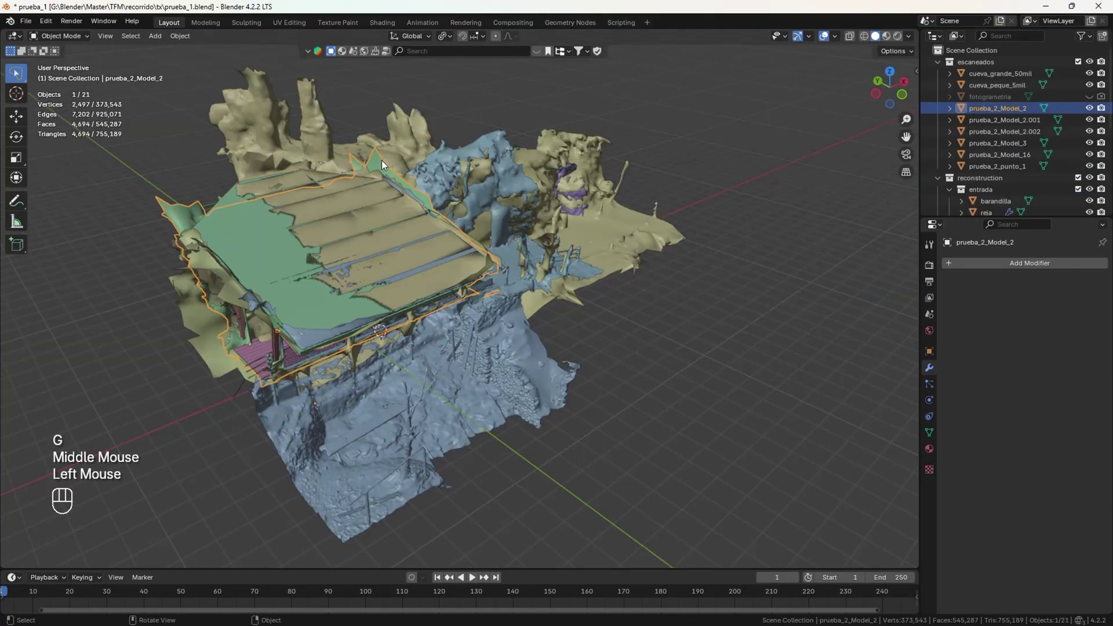
middle_drag(382, 160, 479, 228)
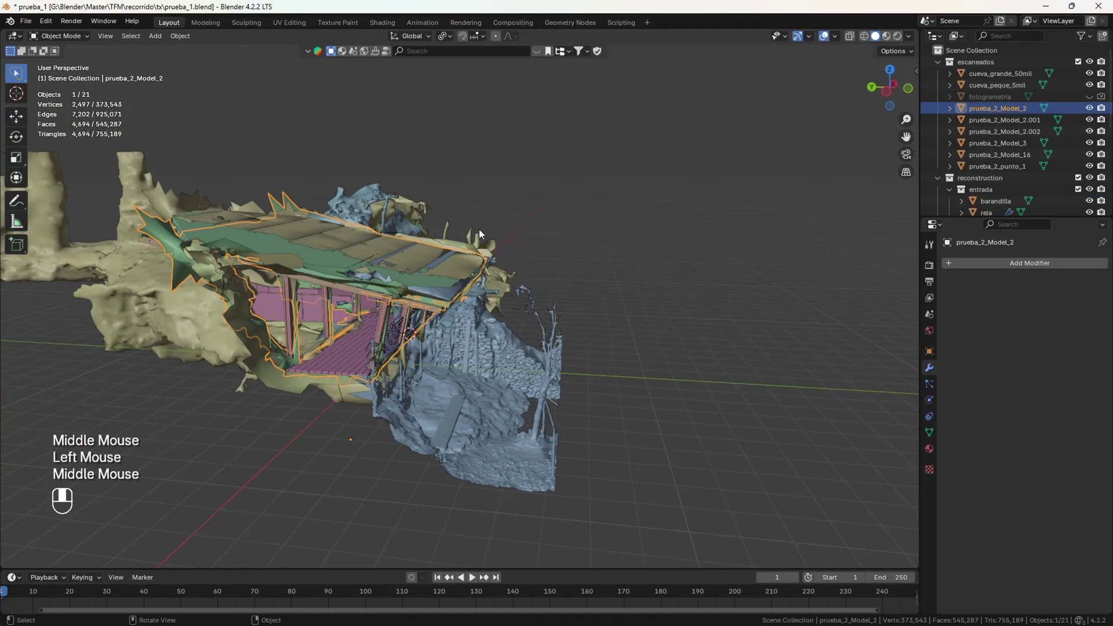
key(g)
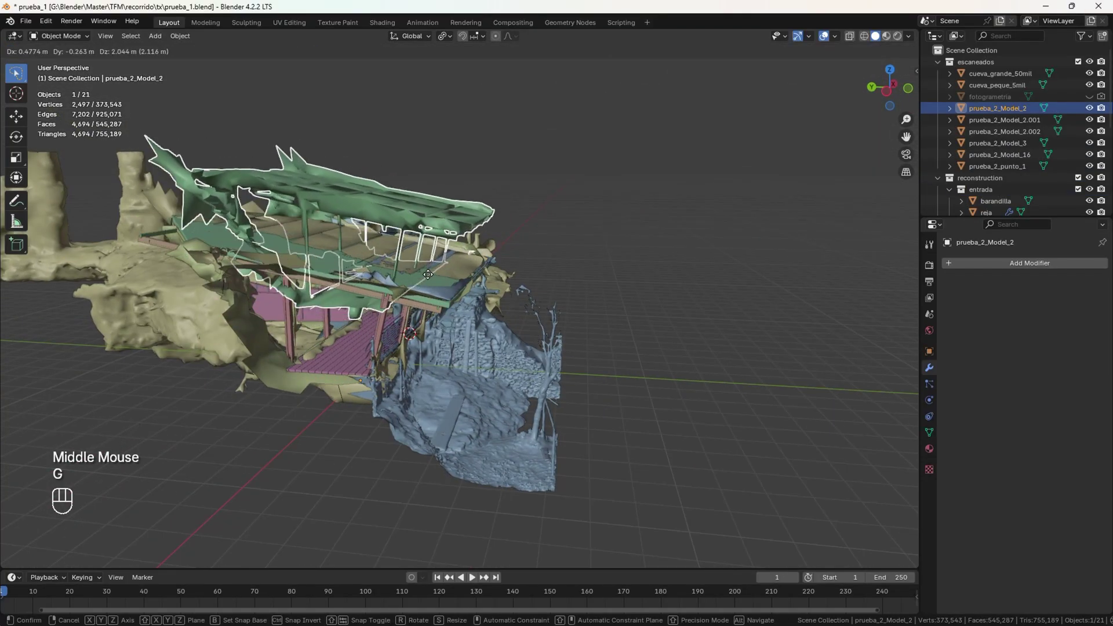
click(395, 300)
middle_drag(395, 300, 374, 318)
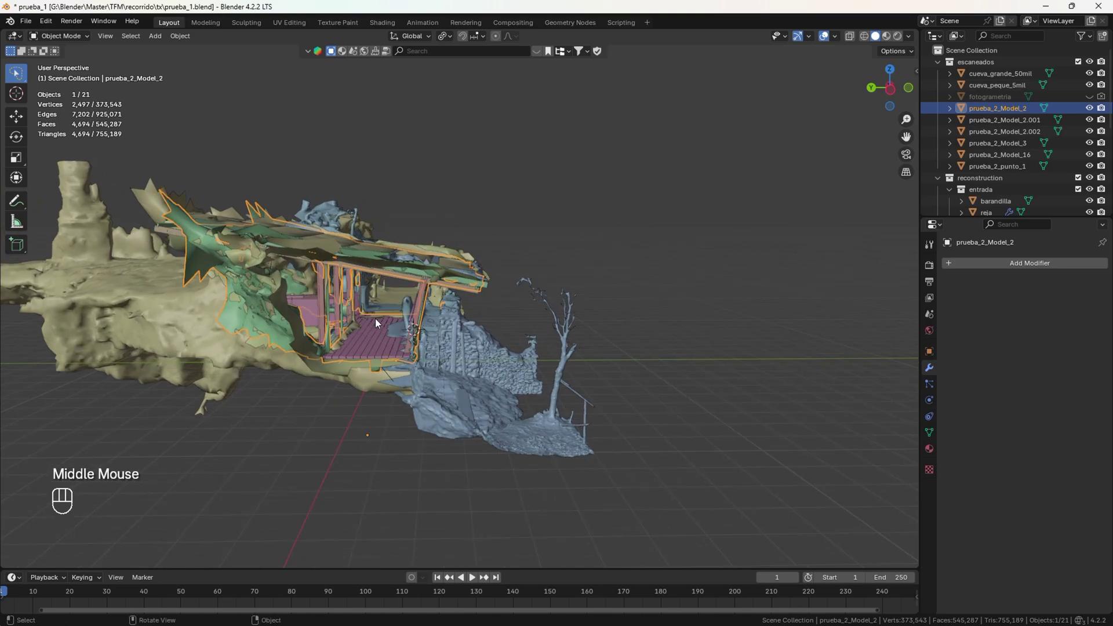
In the right side view with X-ray on, delete the roof, post and floor vertices of prueba_2_Model_2, keeping the cave rock
key(KP_3)
scroll(641, 293, up, 2)
scroll(641, 294, up, 1)
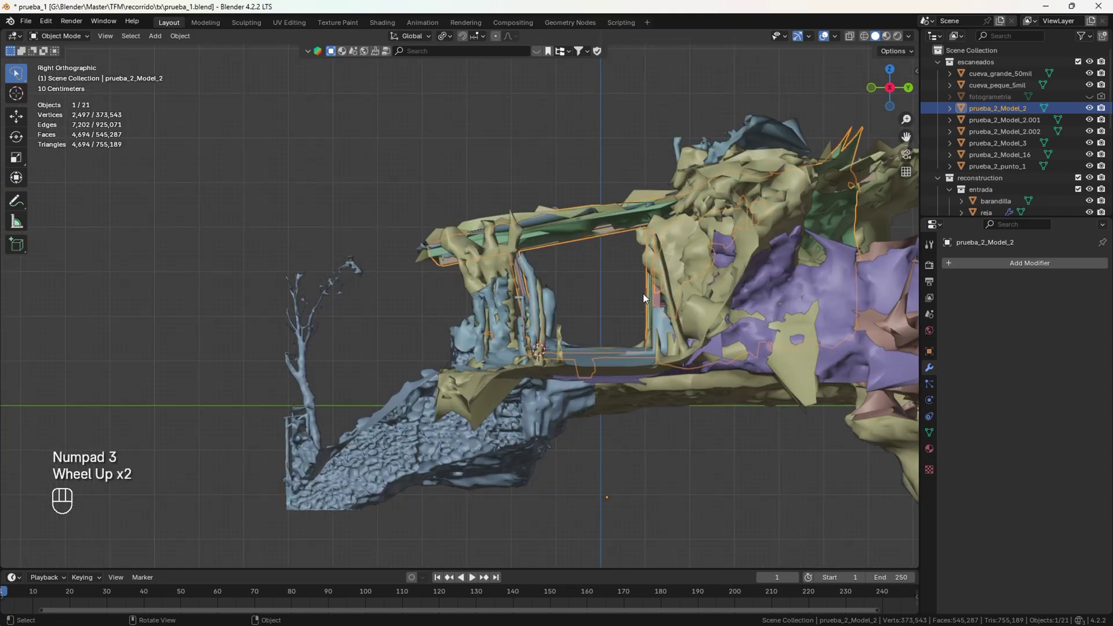
shift+middle_drag(632, 283, 428, 302)
key(Tab)
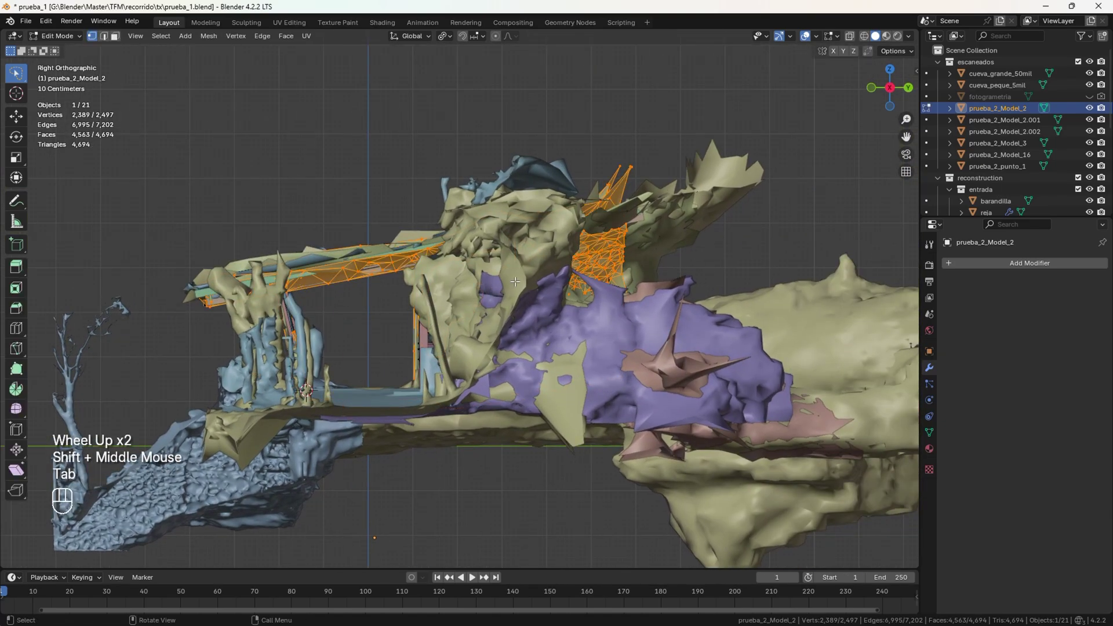
click(851, 36)
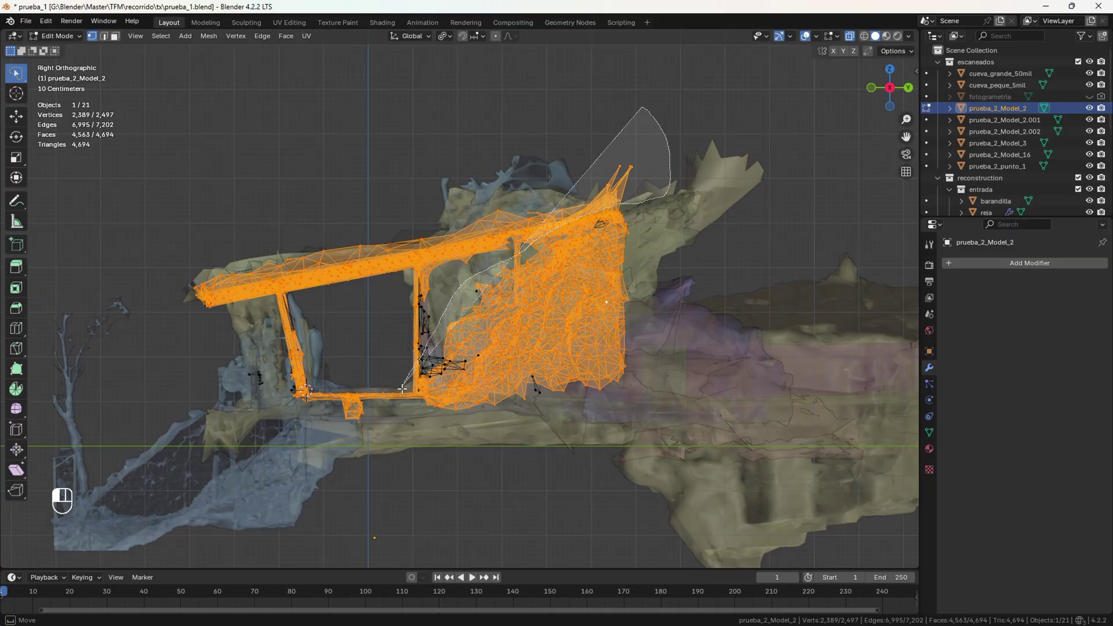
mouse_move(403, 389)
mouse_down()
mouse_move(244, 377)
mouse_move(370, 108)
mouse_move(637, 110)
mouse_up()
mouse_move(637, 110)
middle_down()
mouse_move(427, 192)
mouse_move(483, 308)
mouse_move(529, 326)
mouse_move(330, 350)
mouse_move(548, 349)
mouse_move(452, 358)
mouse_move(486, 353)
middle_up()
key(x)
click(488, 356)
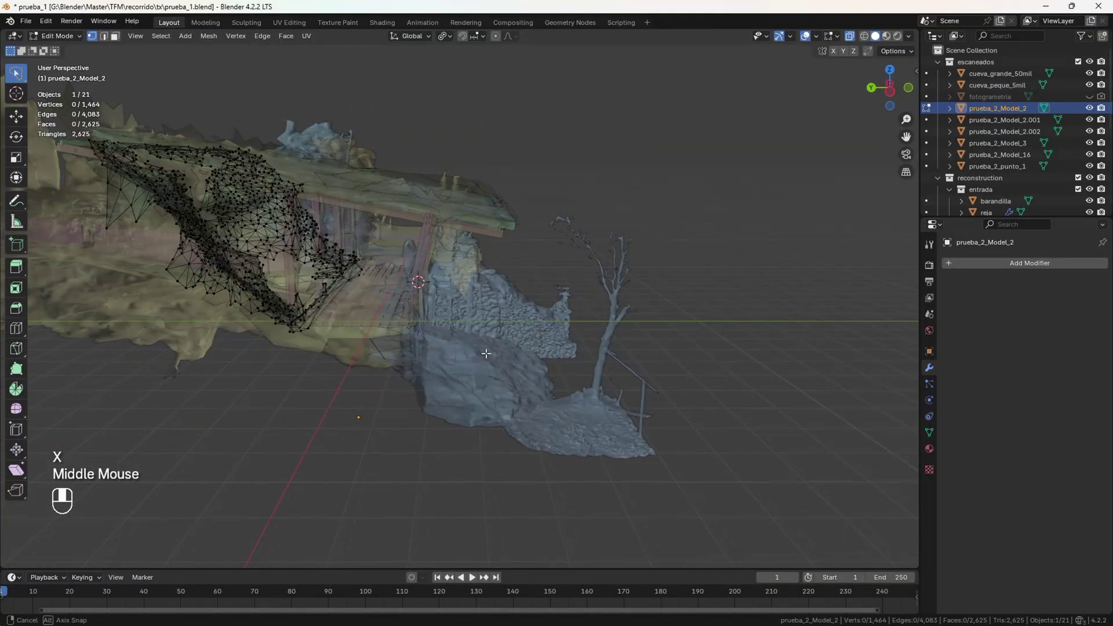
Lasso the leftover vertices beside the shelter's post in prueba_2_Model_2 and delete them
shift+middle_drag(436, 323, 398, 306)
scroll(442, 342, up, 3)
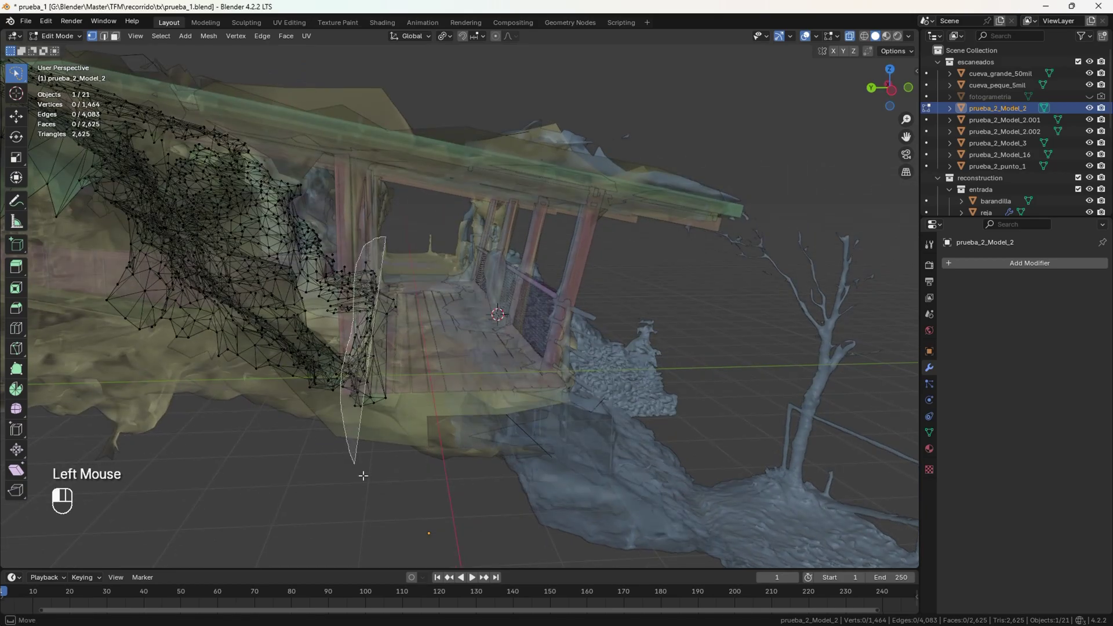
drag(362, 475, 363, 474)
mouse_move(406, 359)
middle_down()
mouse_move(504, 366)
mouse_move(487, 374)
middle_up()
key(x)
click(513, 364)
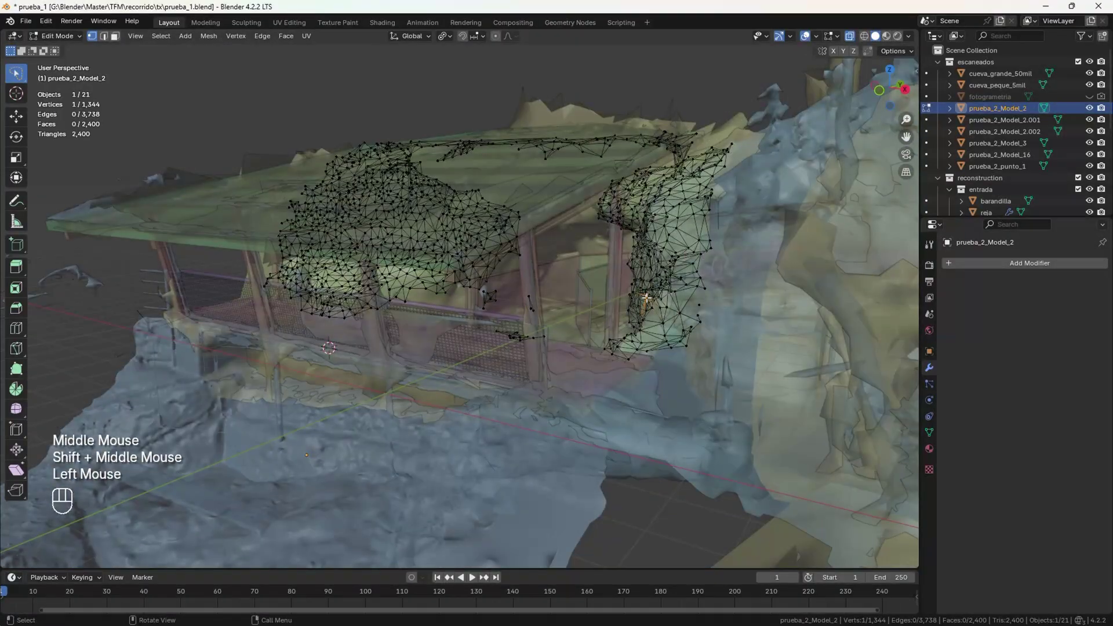
Select the linked rock piece of prueba_2_Model_2 beside the shelter, turn off X-ray and leave Edit Mode
key(l)
middle_drag(646, 298, 858, 102)
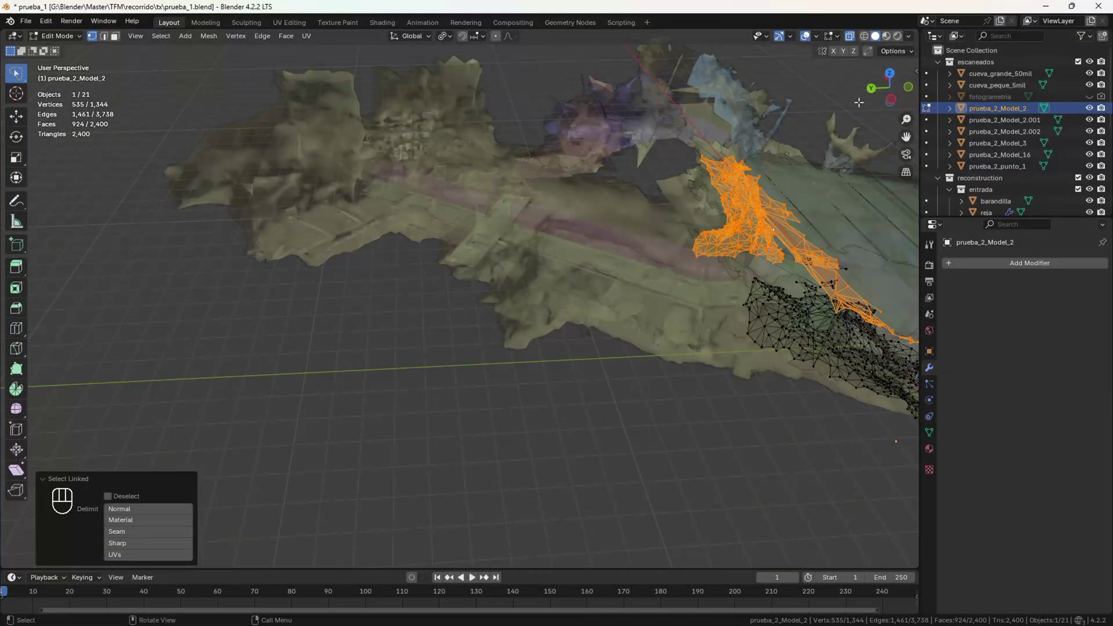
click(849, 36)
shift+middle_drag(638, 261, 572, 248)
key(Tab)
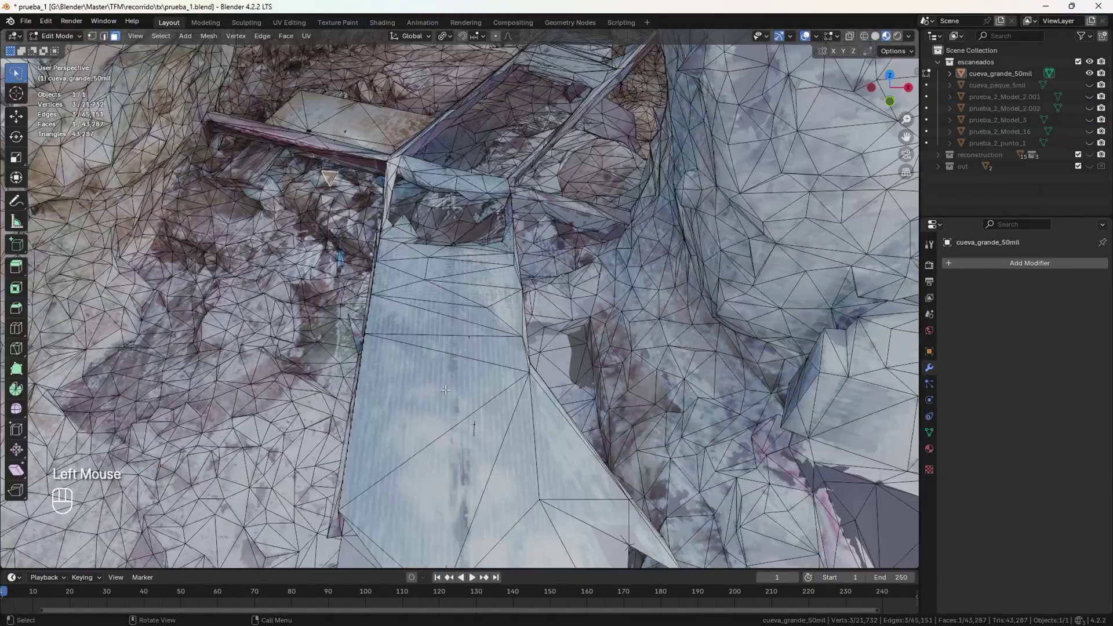
Grow a selection from one face of the scanned entrance ramp in cueva_grande_50mil and delete its vertices
middle_drag(475, 347, 423, 348)
click(420, 310)
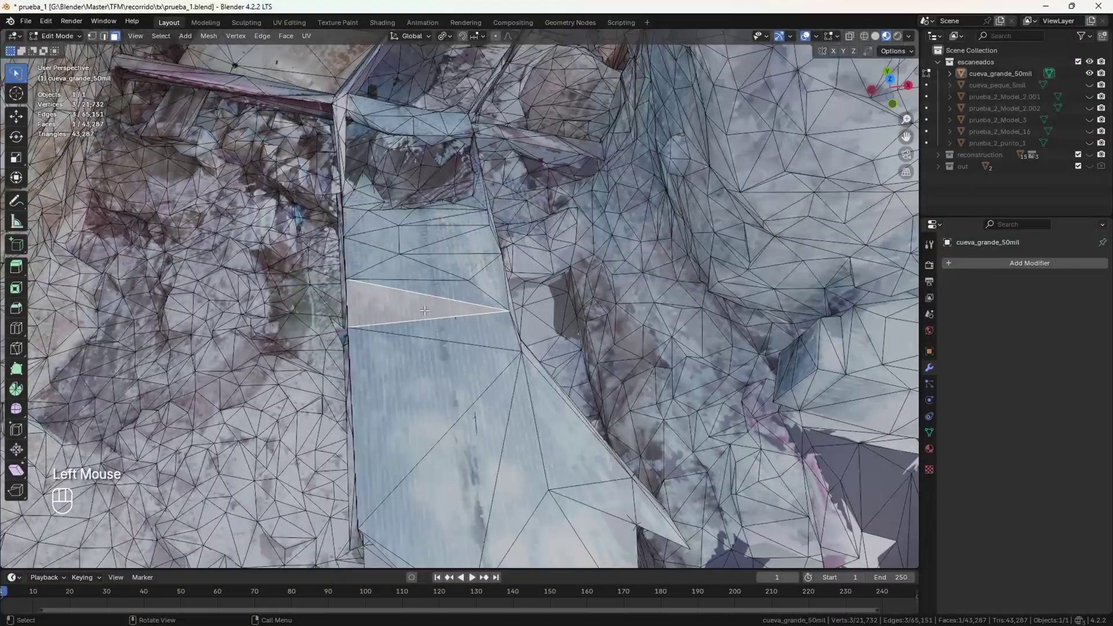
key(ctrl+KP_Add)
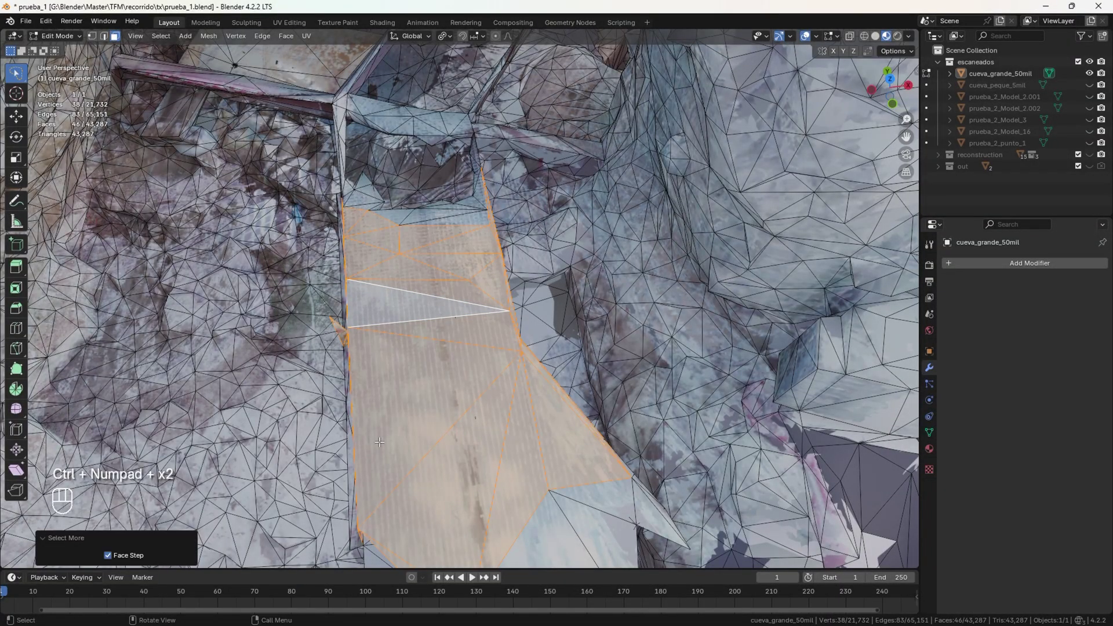
middle_drag(379, 442, 436, 370)
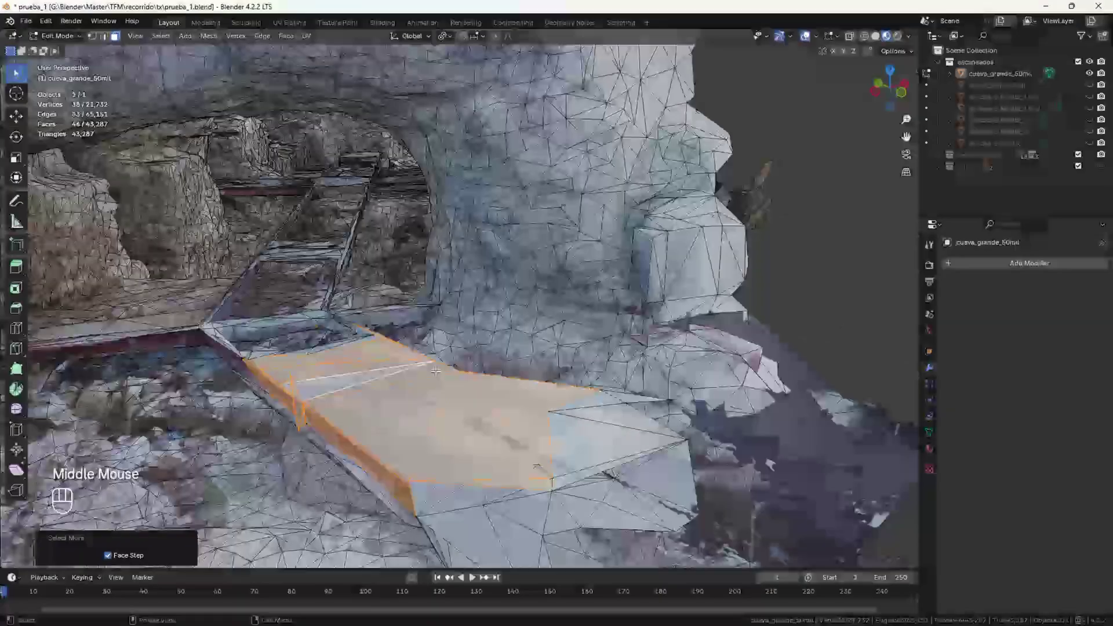
key(ctrl+KP_Add)
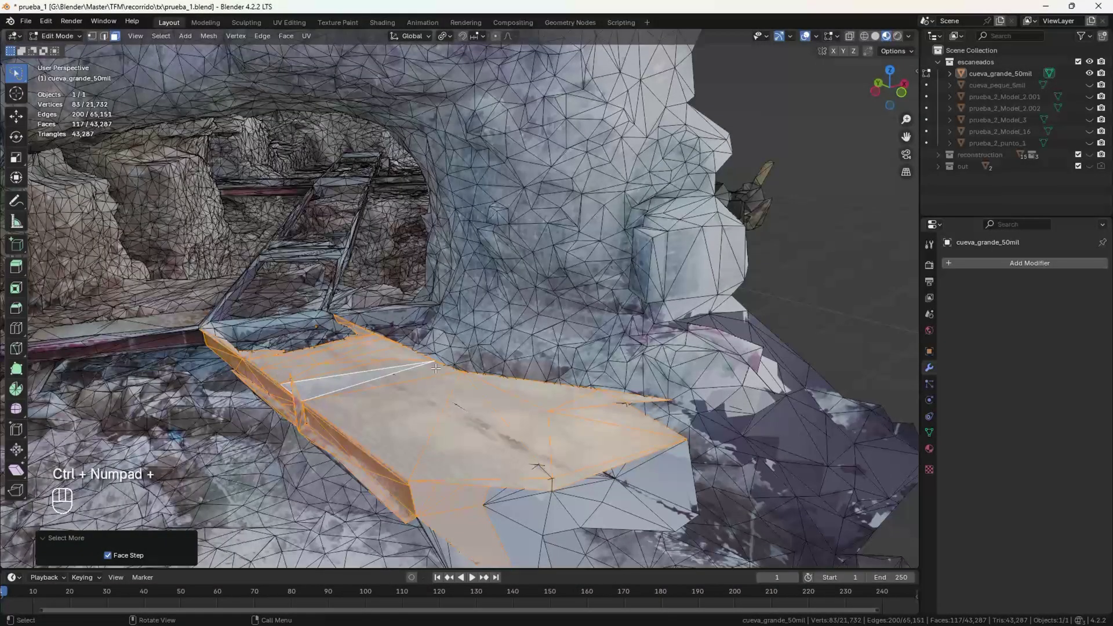
scroll(436, 368, down, 3)
middle_drag(435, 368, 386, 365)
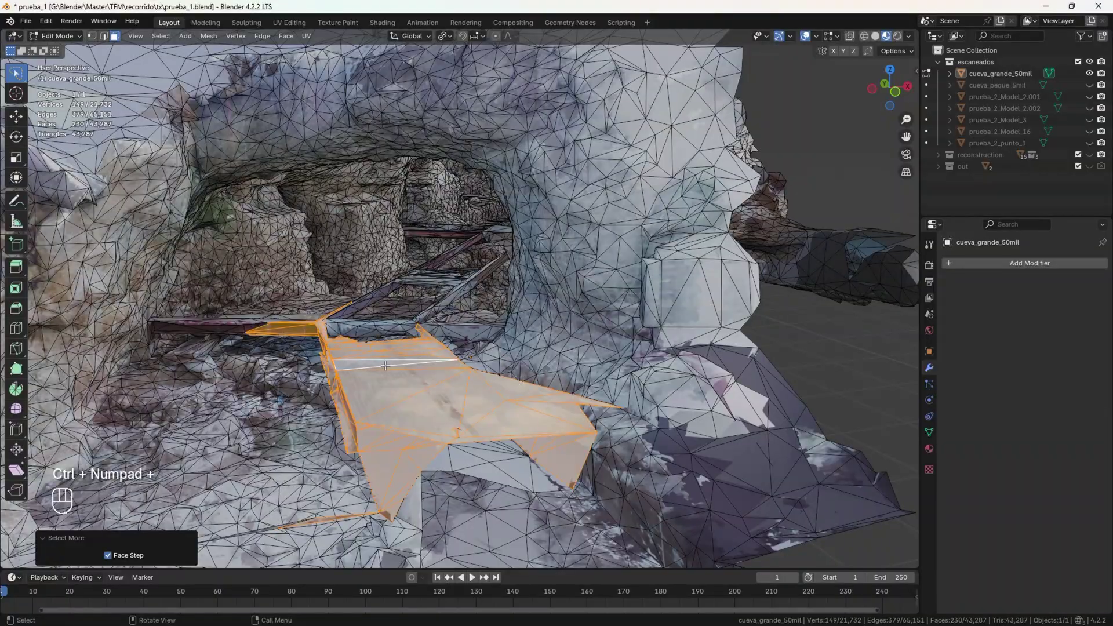
middle_drag(385, 365, 388, 416)
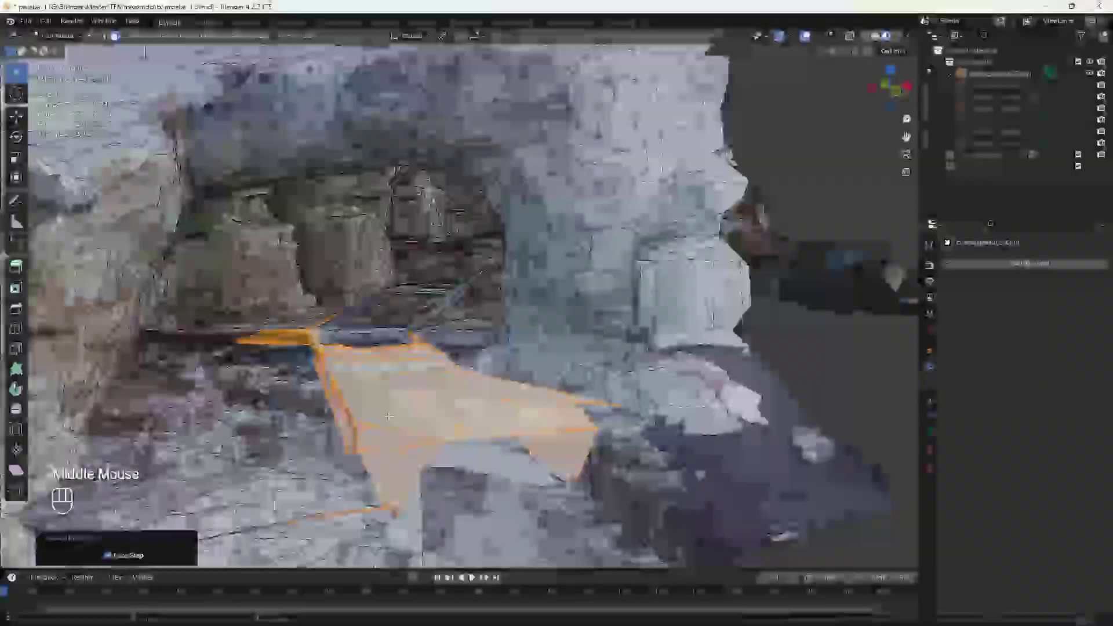
key(x)
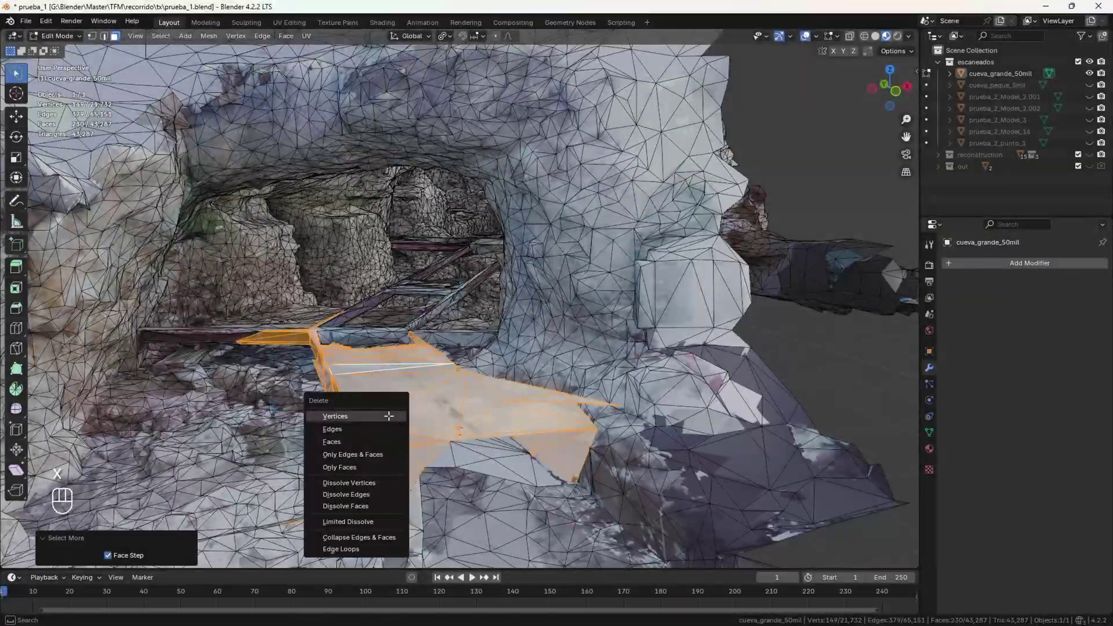
click(371, 407)
Grow a selection over the scanned walkway crosspiece and adjoining beams inside the cave and delete its vertices
middle_drag(371, 407, 410, 407)
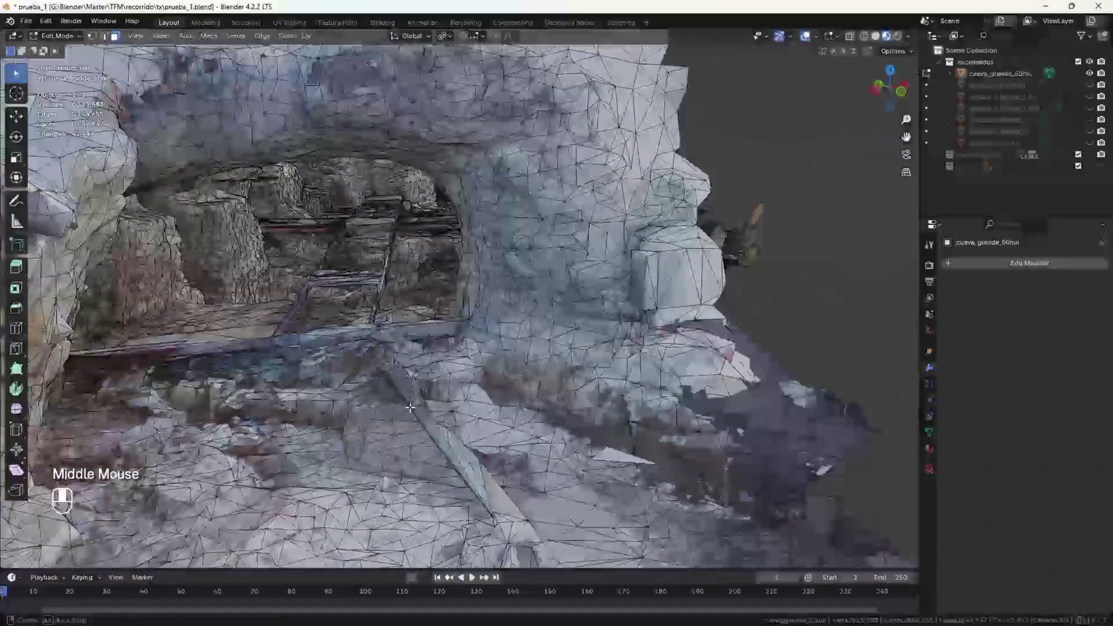
scroll(349, 300, up, 3)
shift+middle_drag(349, 300, 456, 329)
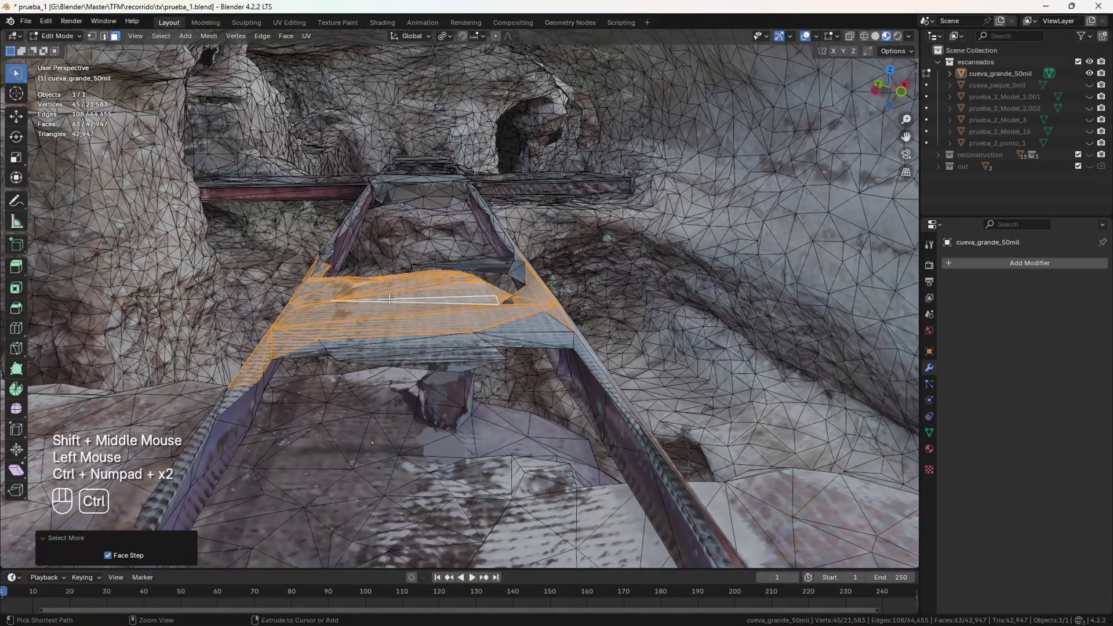
key(ctrl+KP_Add)
key(ctrl+KP_Add)
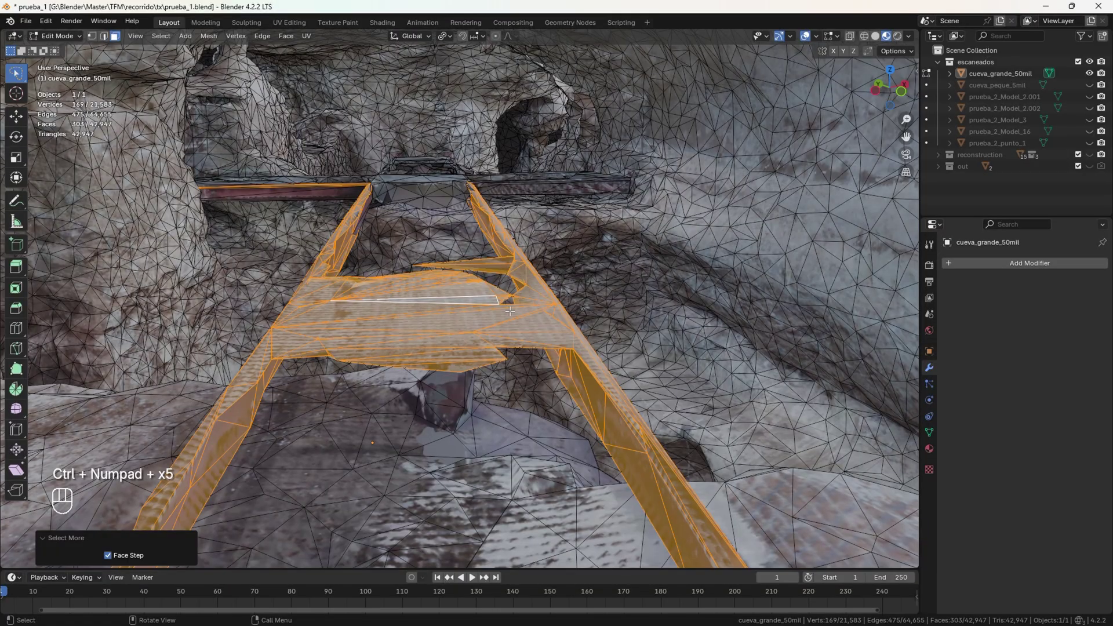
middle_drag(509, 311, 498, 337)
scroll(539, 319, down, 5)
middle_drag(498, 336, 463, 328)
key(x)
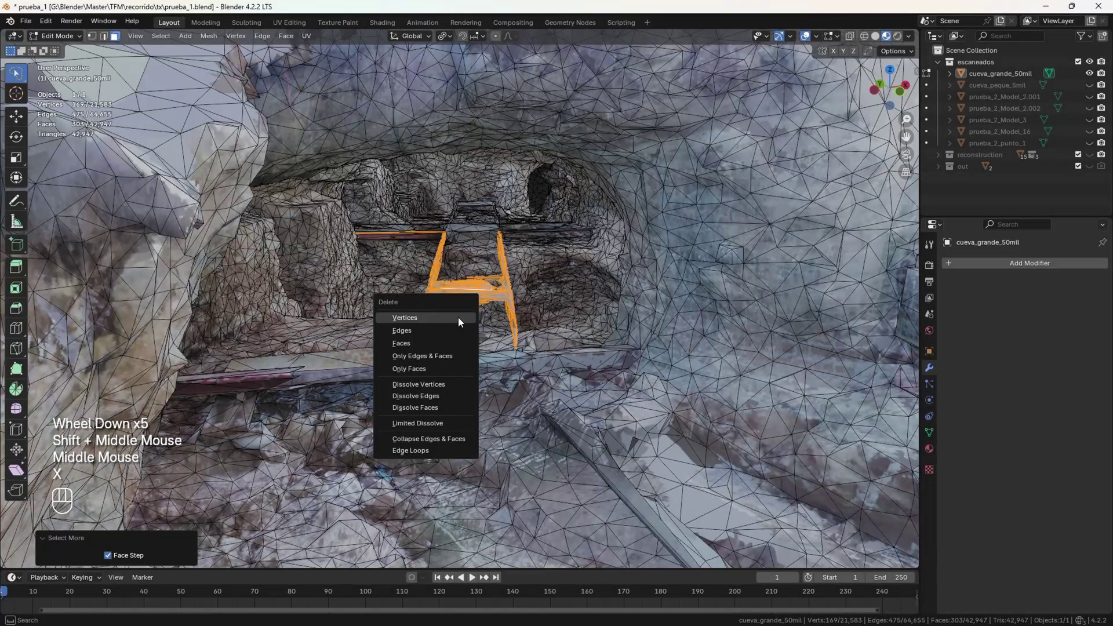
click(458, 316)
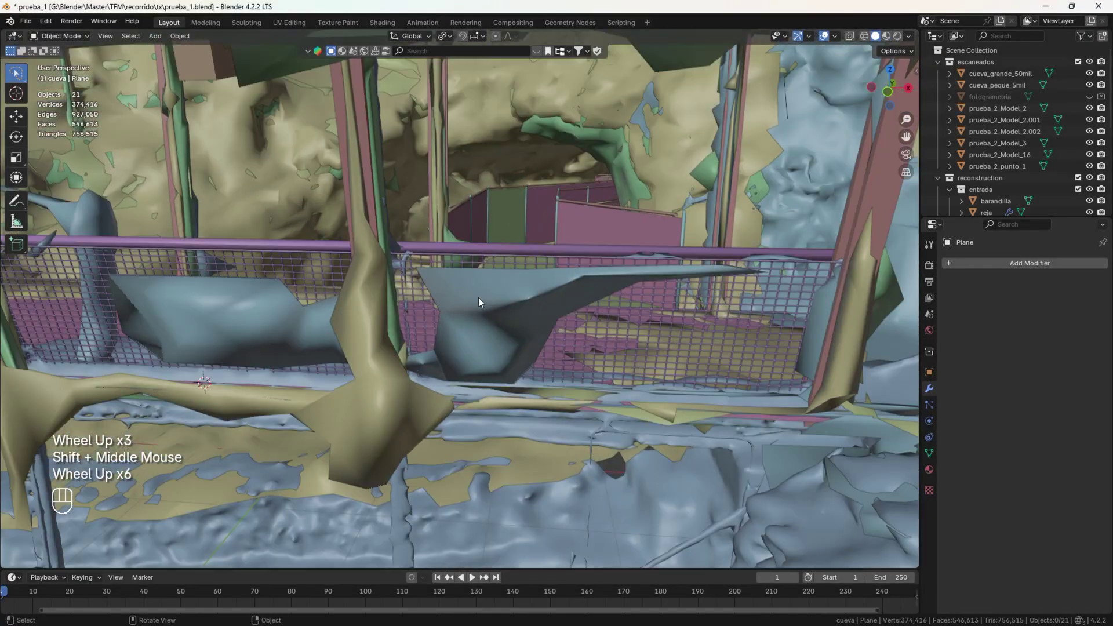
Delete every piece of cueva_grande_50mil not linked to the main cave mesh, hiding the reconstruction collection only during this cleanup
scroll(478, 298, up, 1)
shift+middle_drag(478, 297, 460, 529)
scroll(510, 265, up, 3)
scroll(542, 222, up, 2)
shift+middle_drag(540, 221, 556, 279)
middle_drag(556, 278, 604, 320)
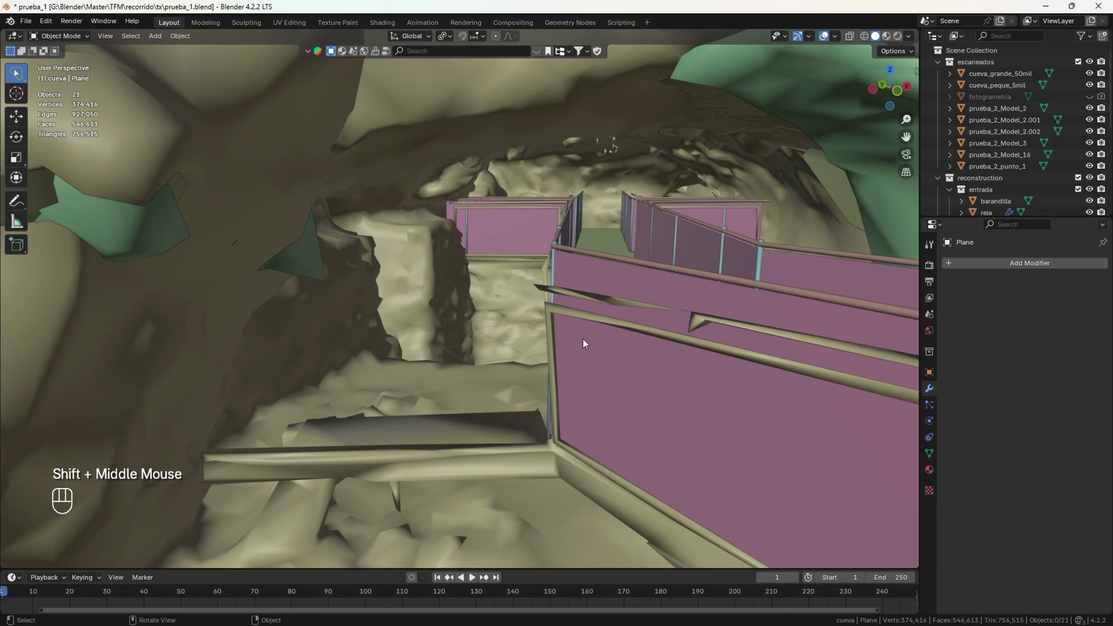
scroll(583, 340, down, 2)
shift+middle_drag(596, 418, 574, 395)
middle_drag(574, 395, 554, 374)
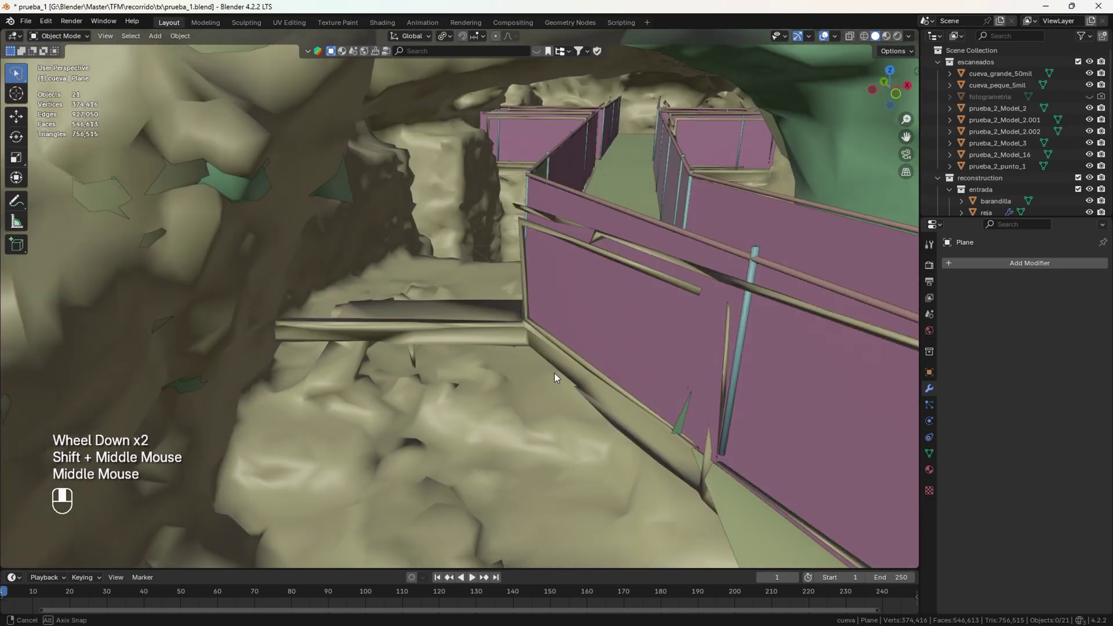
key(Tab)
click(492, 402)
key(l)
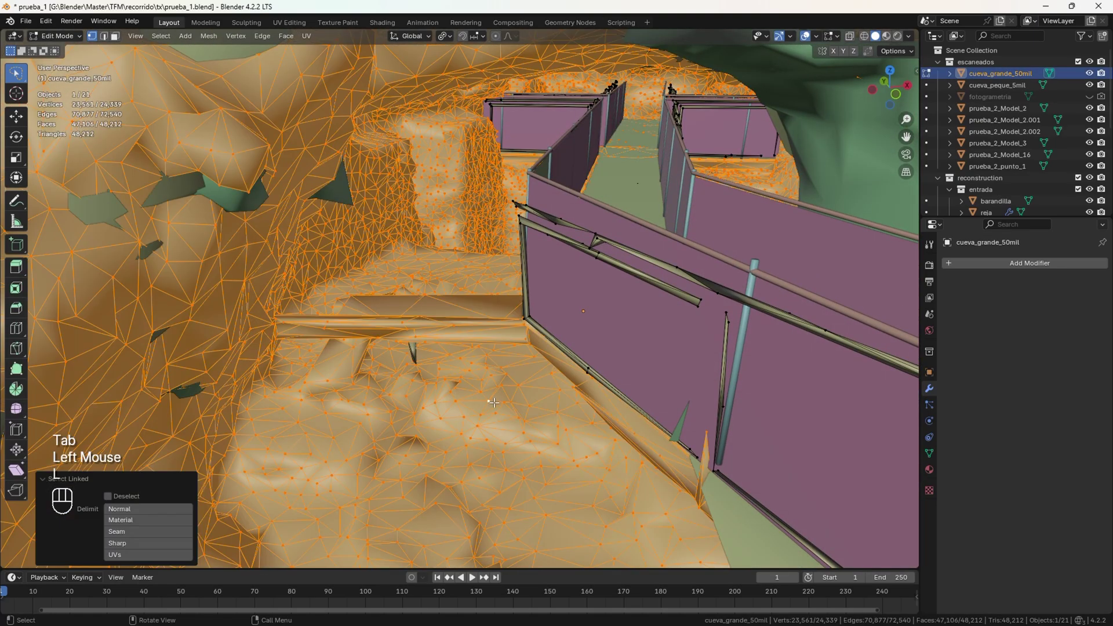
key(ctrl+i)
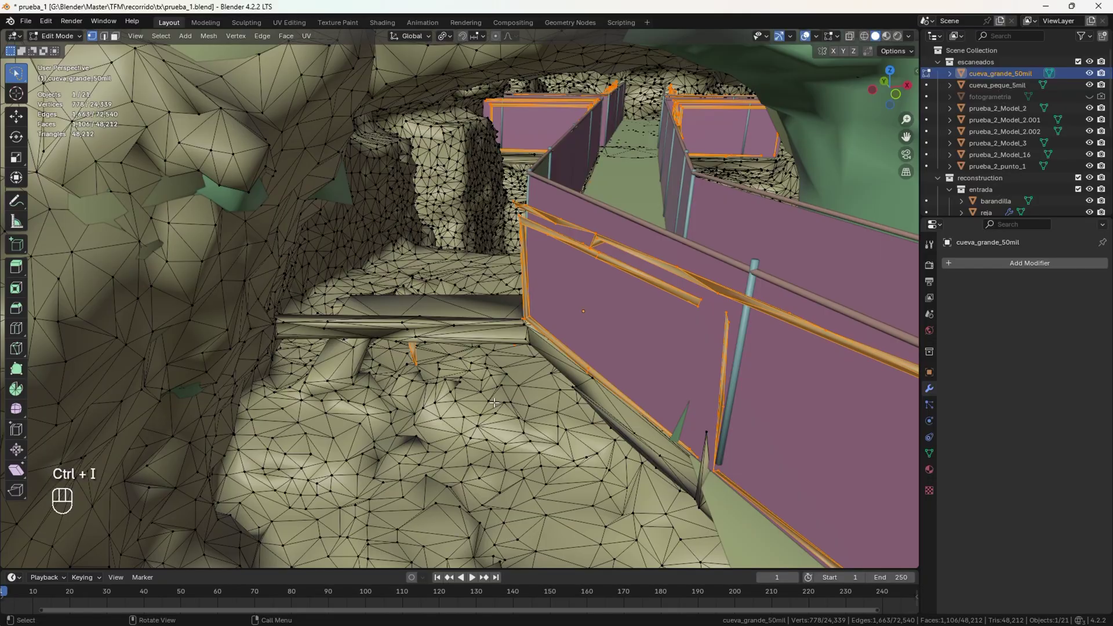
shift+middle_drag(597, 280, 451, 294)
click(1089, 178)
scroll(542, 281, down, 3)
key(x)
click(539, 310)
key(Tab)
click(1089, 178)
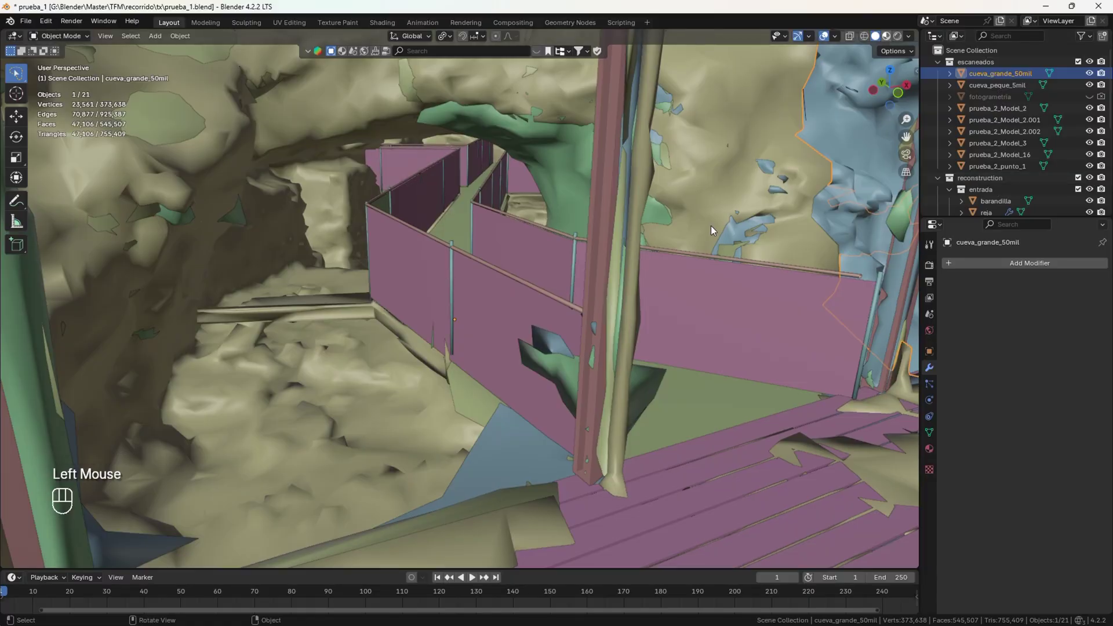
Check the cave entrance in textured material preview and open prueba_2_Model_2 in Edit Mode
click(885, 35)
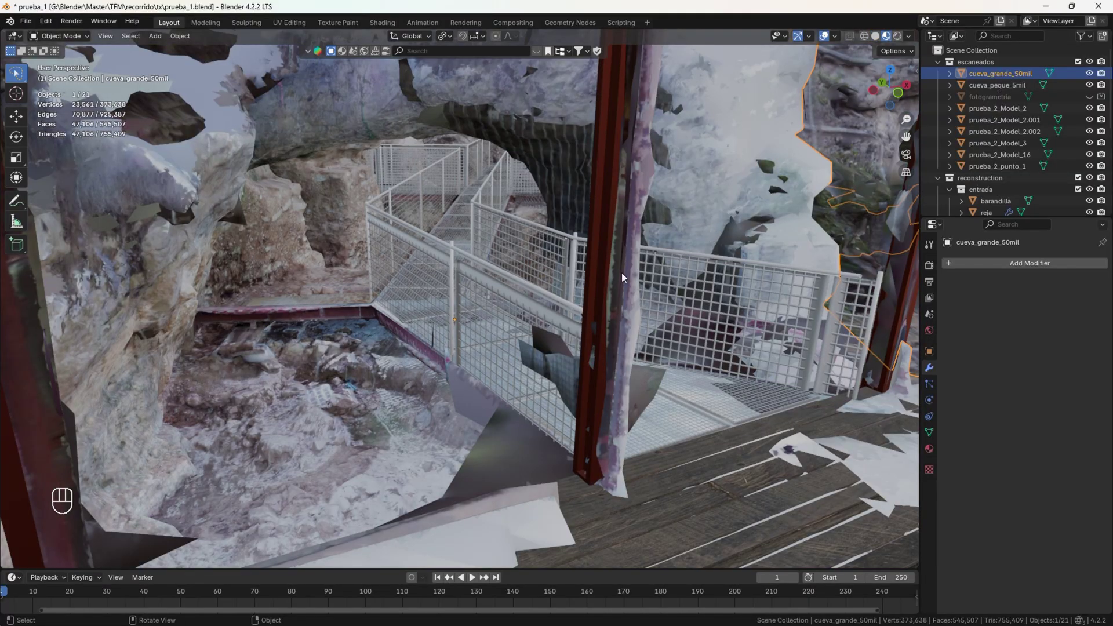
middle_drag(622, 277, 611, 299)
click(552, 405)
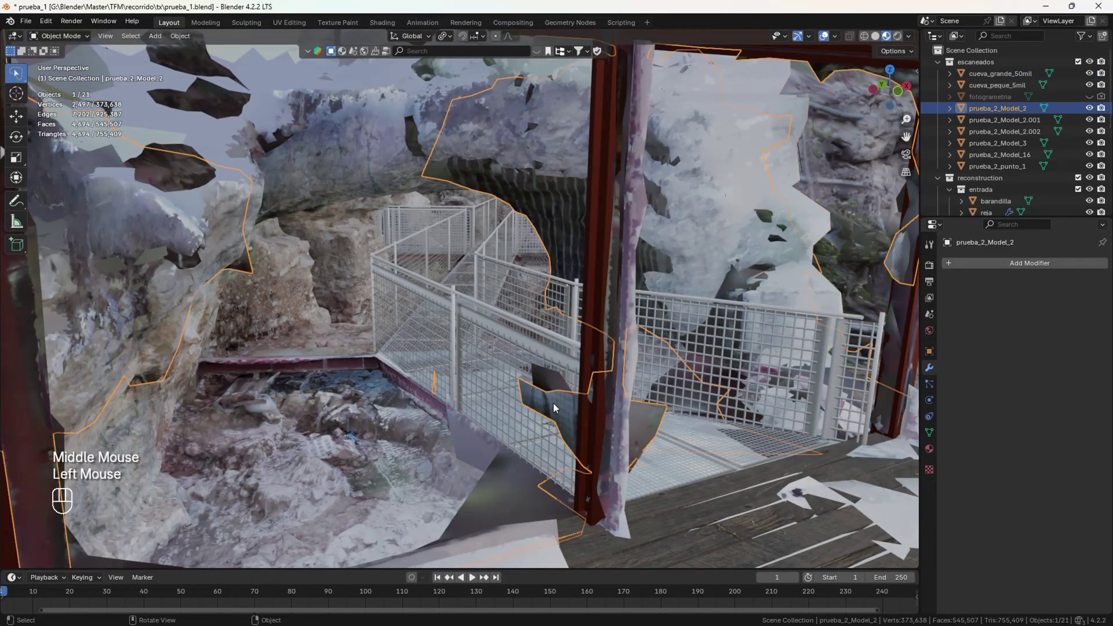
key(Tab)
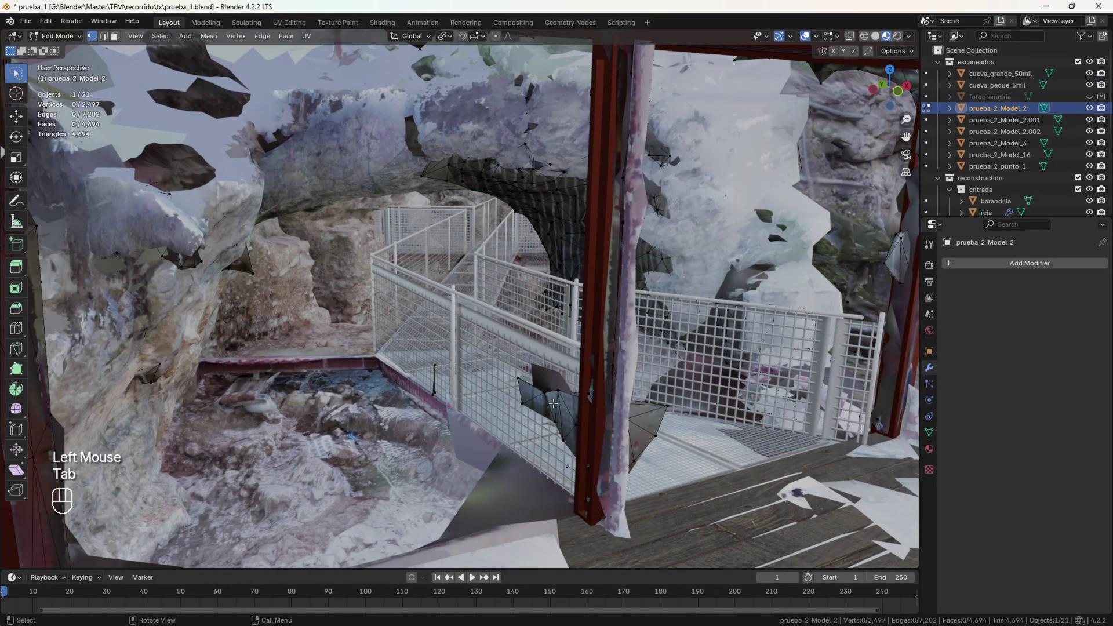
Return to solid shading and select the main linked piece of prueba_2_Model_2 from the cave arch
click(876, 36)
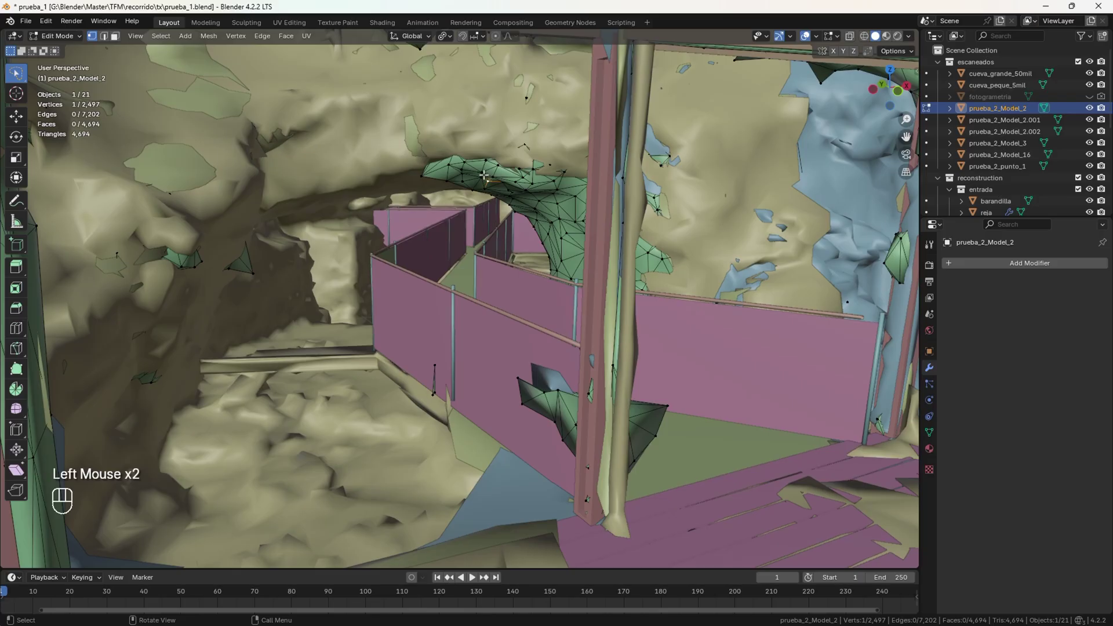
key(l)
scroll(492, 192, down, 7)
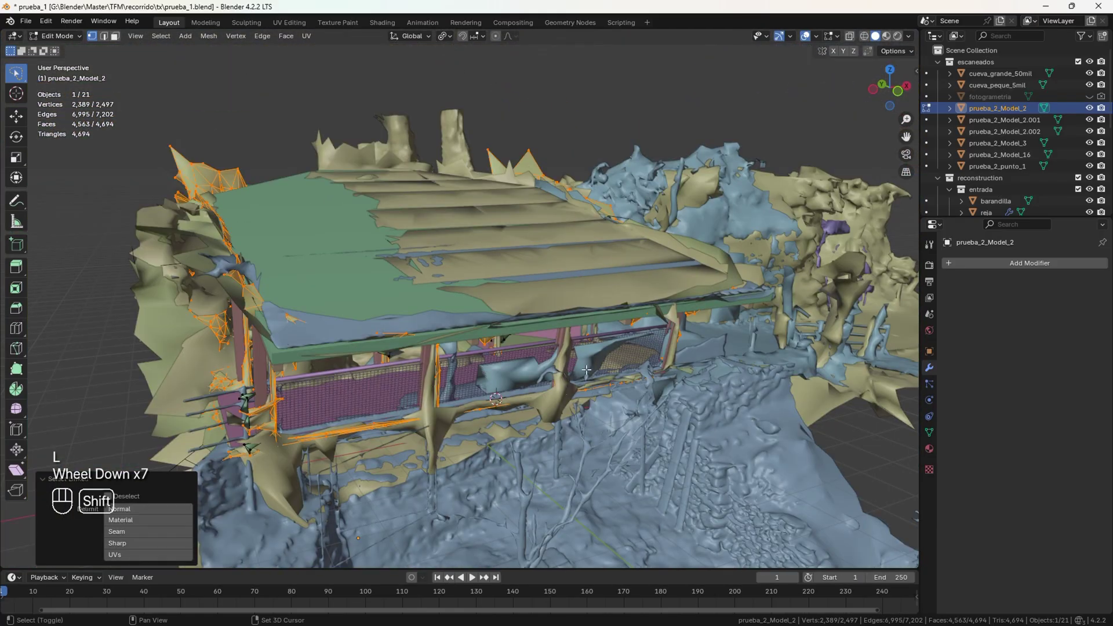
shift+middle_drag(586, 370, 539, 348)
middle_drag(539, 347, 695, 174)
scroll(435, 313, up, 4)
scroll(457, 322, up, 4)
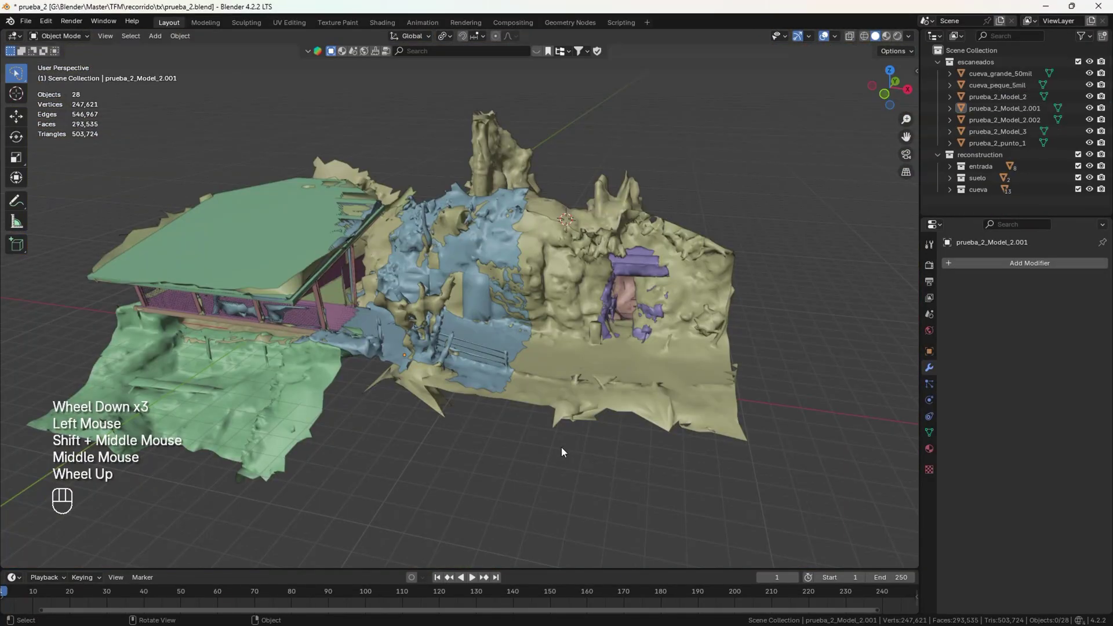
middle_drag(561, 447, 425, 446)
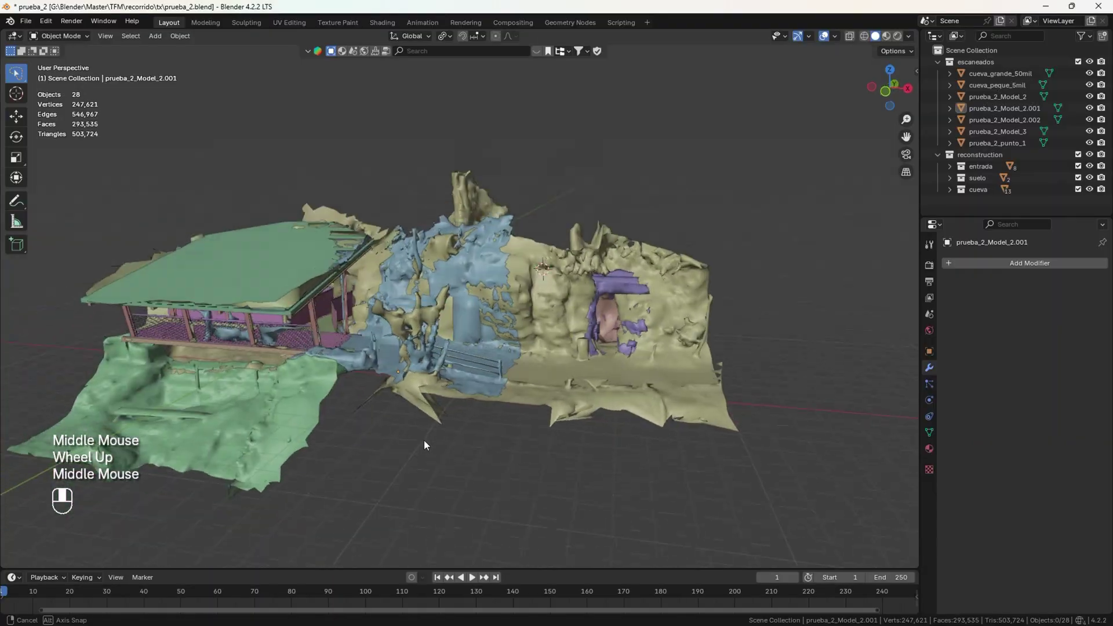
Join the scanned walkway mesh prueba_2_Model_2.002 and the rock wall mesh into one object, keeping prueba_2_Model_2.001 as the active one
scroll(516, 394, up, 2)
shift+middle_drag(516, 394, 322, 274)
shift+middle_drag(316, 399, 512, 338)
scroll(357, 294, up, 2)
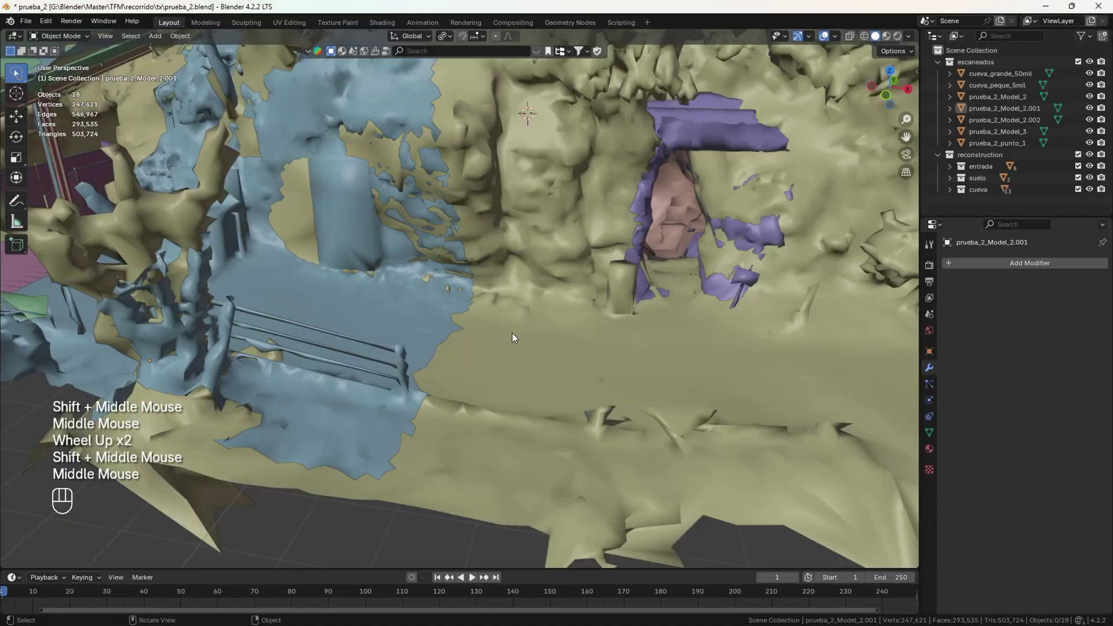
click(424, 331)
shift+click(400, 323)
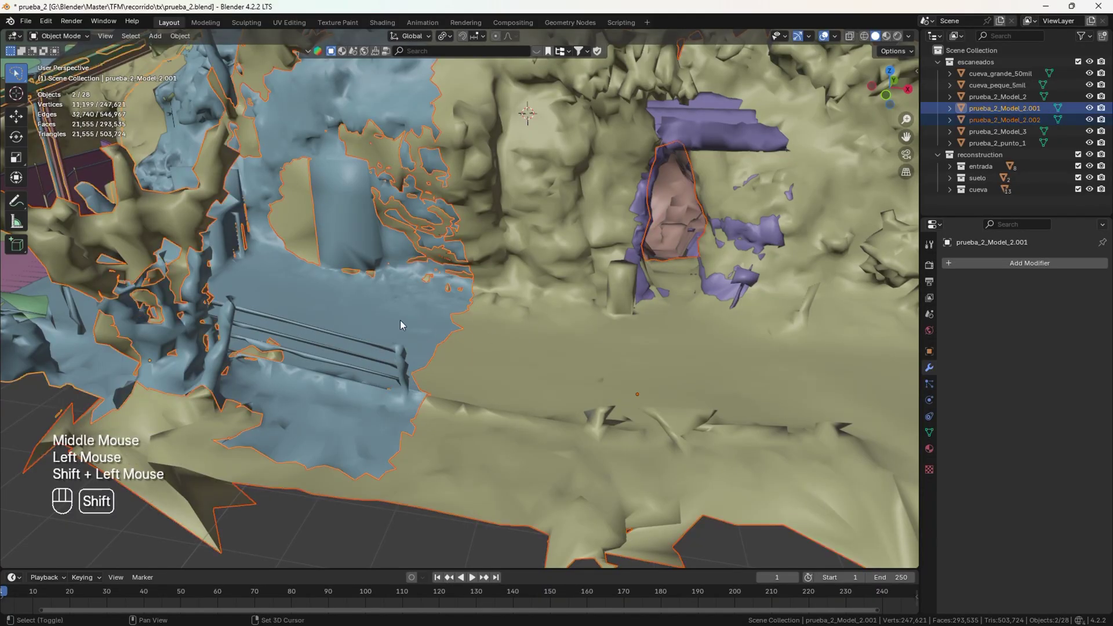
key(Tab)
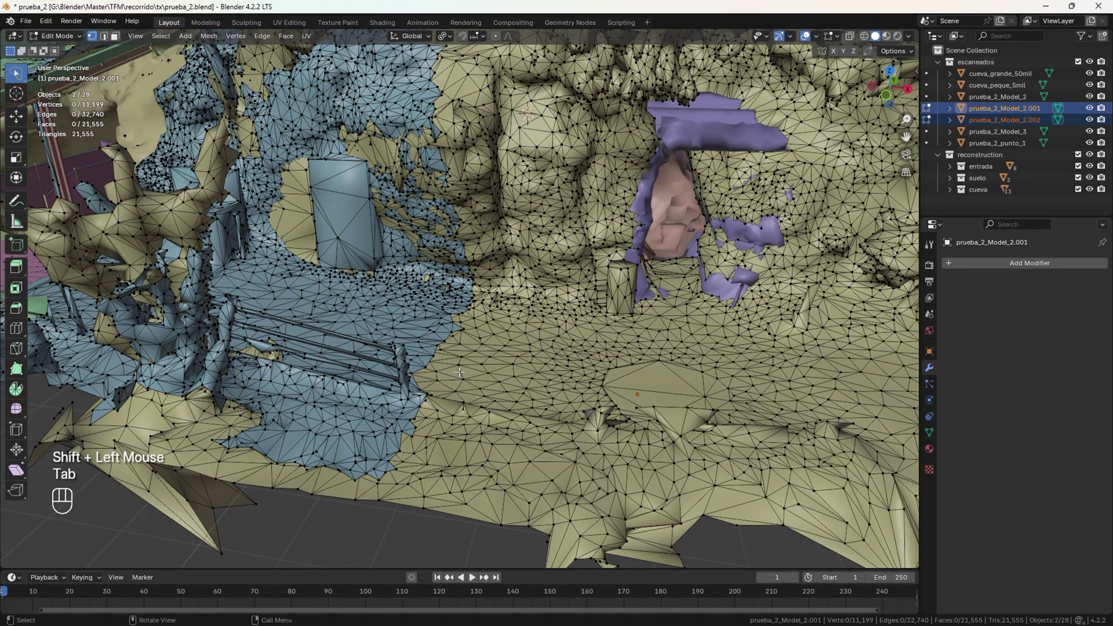
middle_drag(423, 436, 526, 349)
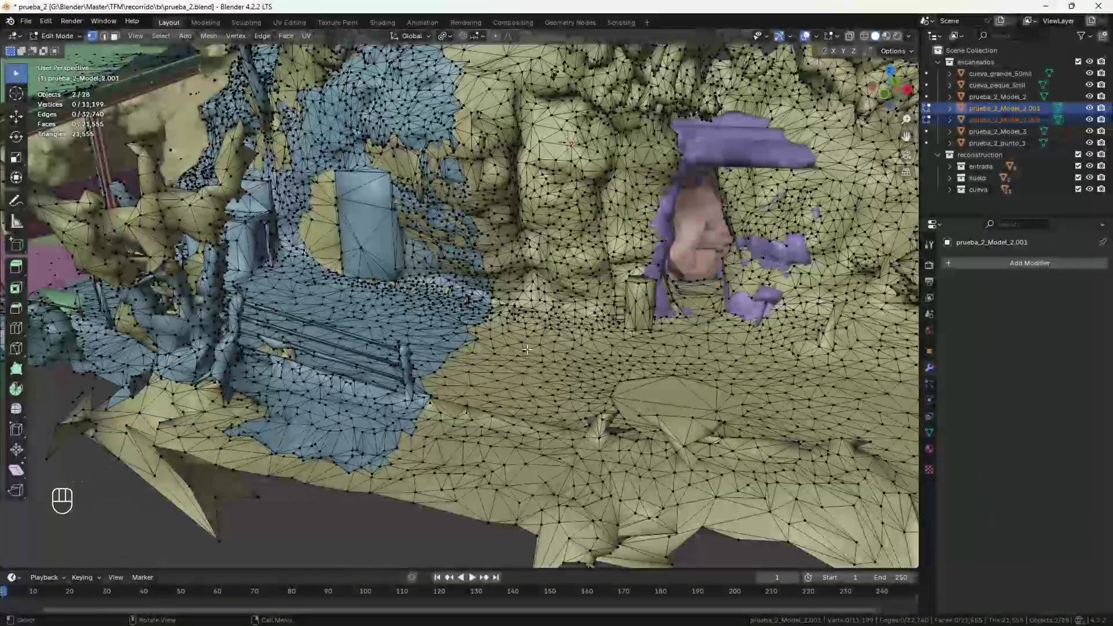
key(Tab)
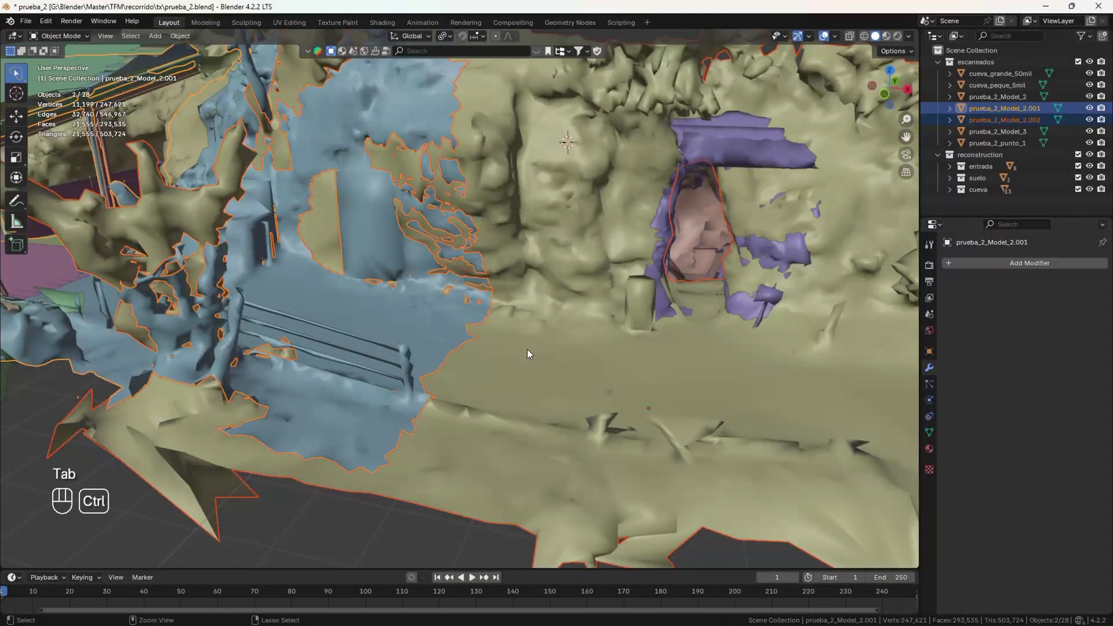
key(ctrl+j)
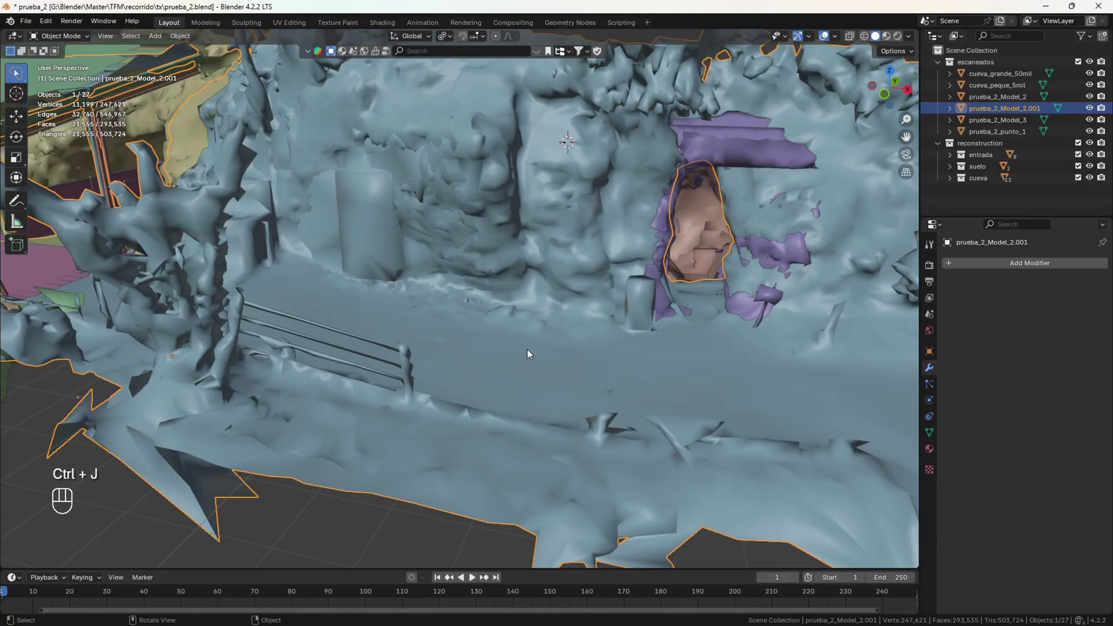
Merge all vertices of the joined prueba_2_Model_2.001 mesh by distance at 0.0001 m and return to Object Mode
scroll(527, 354, down, 3)
mouse_move(527, 354)
middle_down()
mouse_move(538, 355)
mouse_move(521, 346)
middle_up()
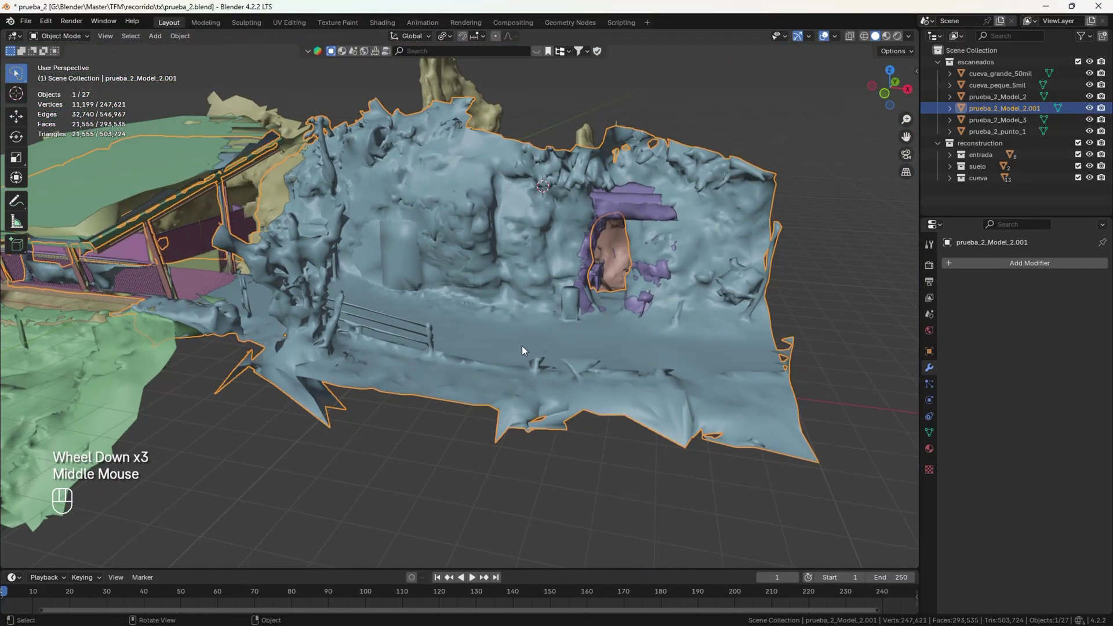
key(Tab)
scroll(484, 355, up, 4)
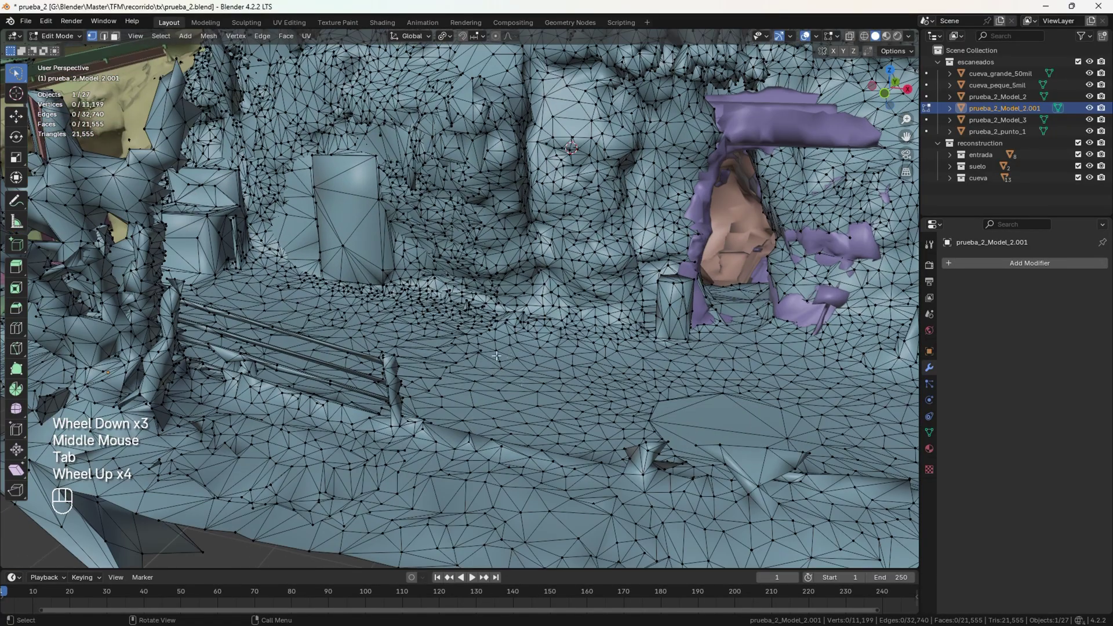
key(a)
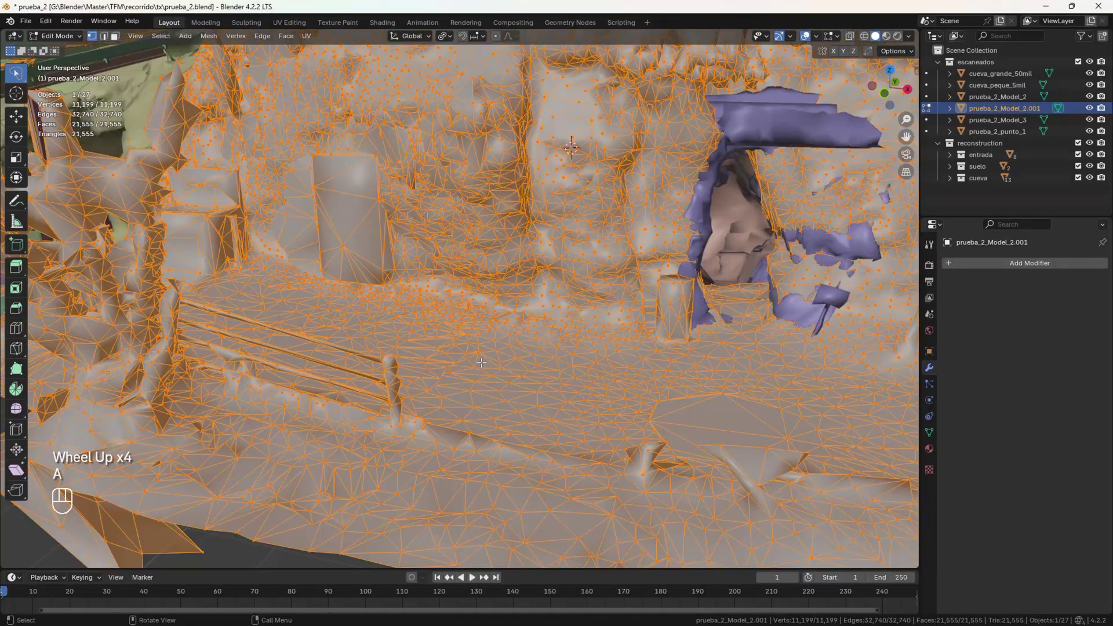
key(m)
click(485, 403)
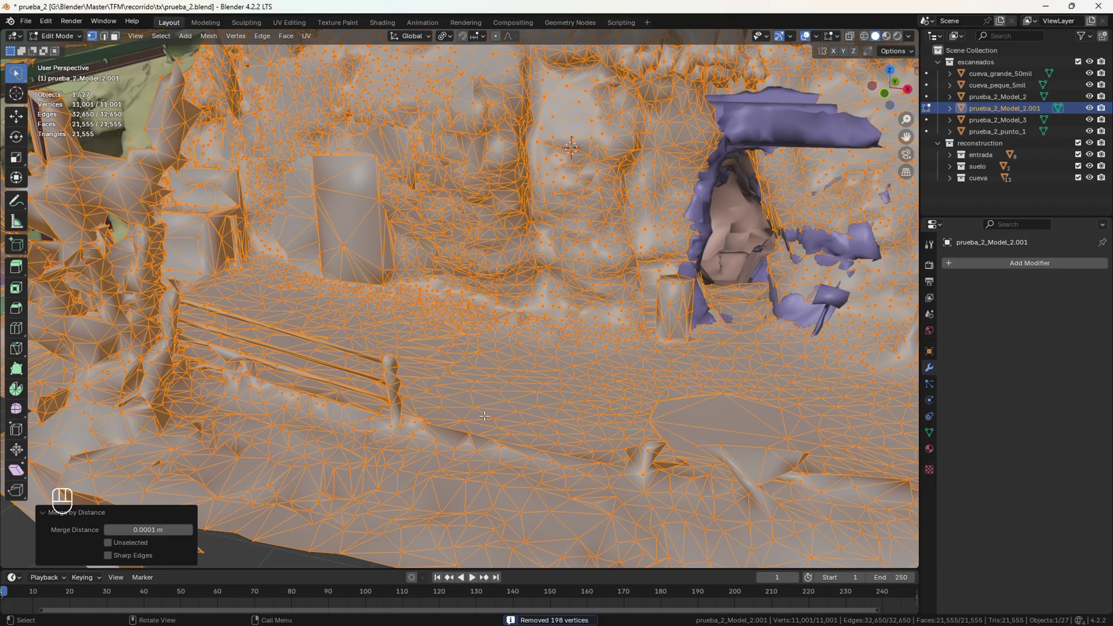
key(Tab)
Examine the joined rock wall, fence and path in textured material preview, checking the seam between the merged scans
scroll(467, 360, down, 3)
mouse_move(455, 350)
middle_down()
mouse_move(475, 356)
mouse_move(460, 348)
middle_up()
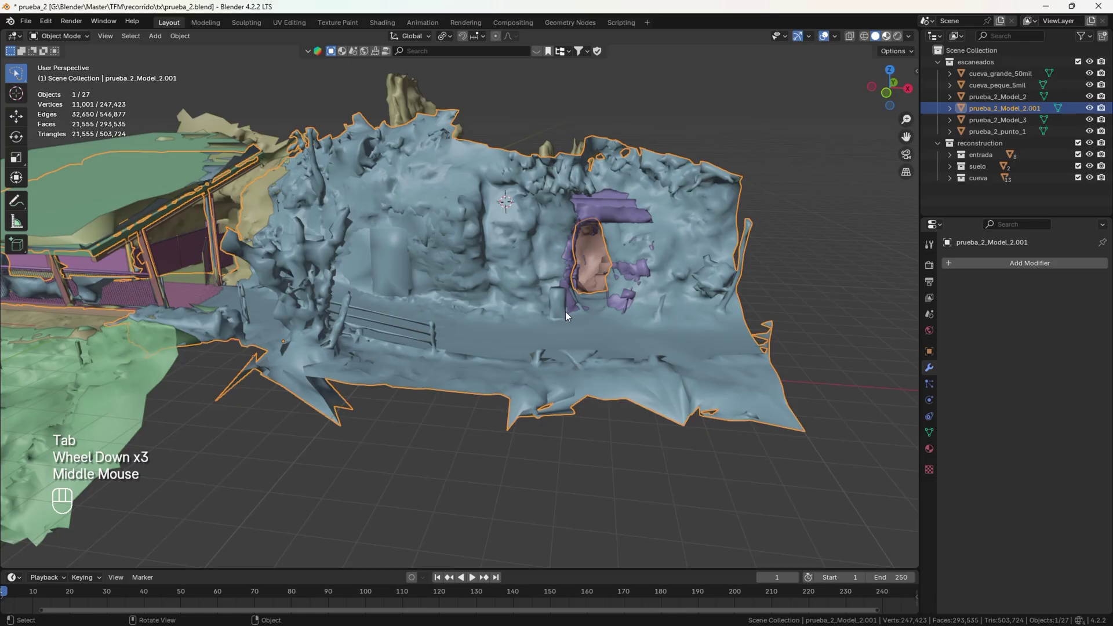
key(z)
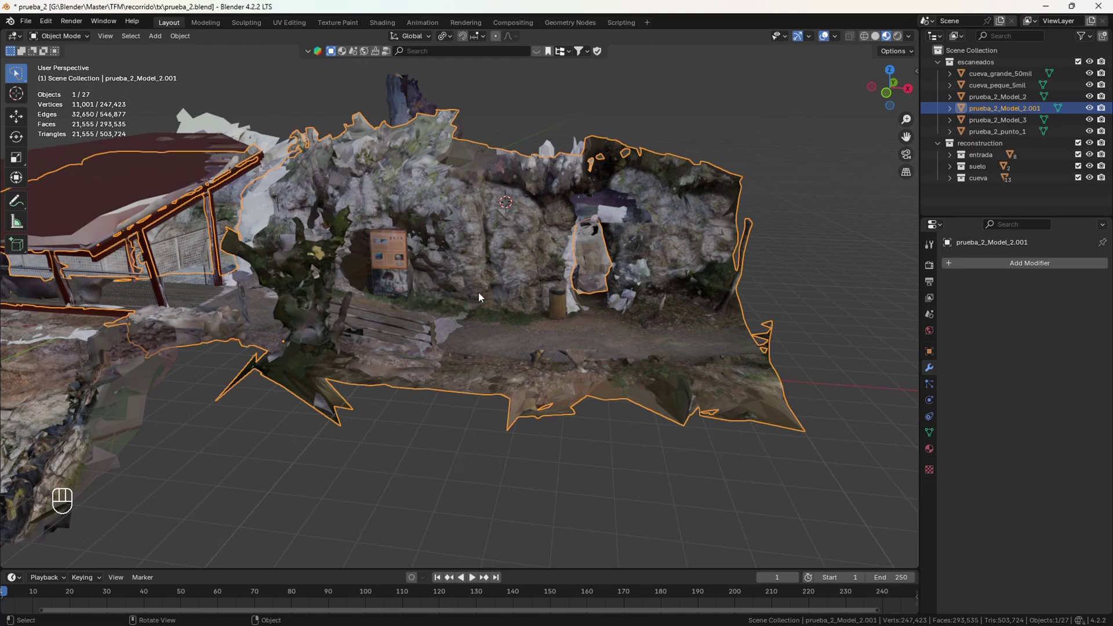
scroll(362, 283, up, 2)
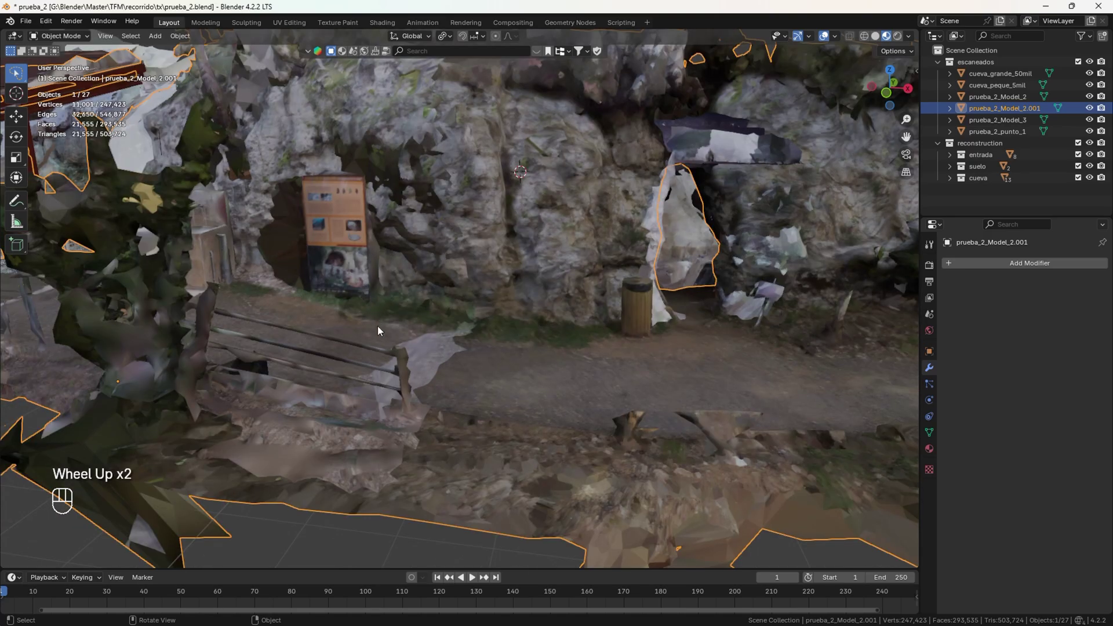
middle_drag(377, 332, 431, 342)
mouse_move(367, 304)
middle_down()
mouse_move(350, 302)
mouse_move(358, 296)
middle_up()
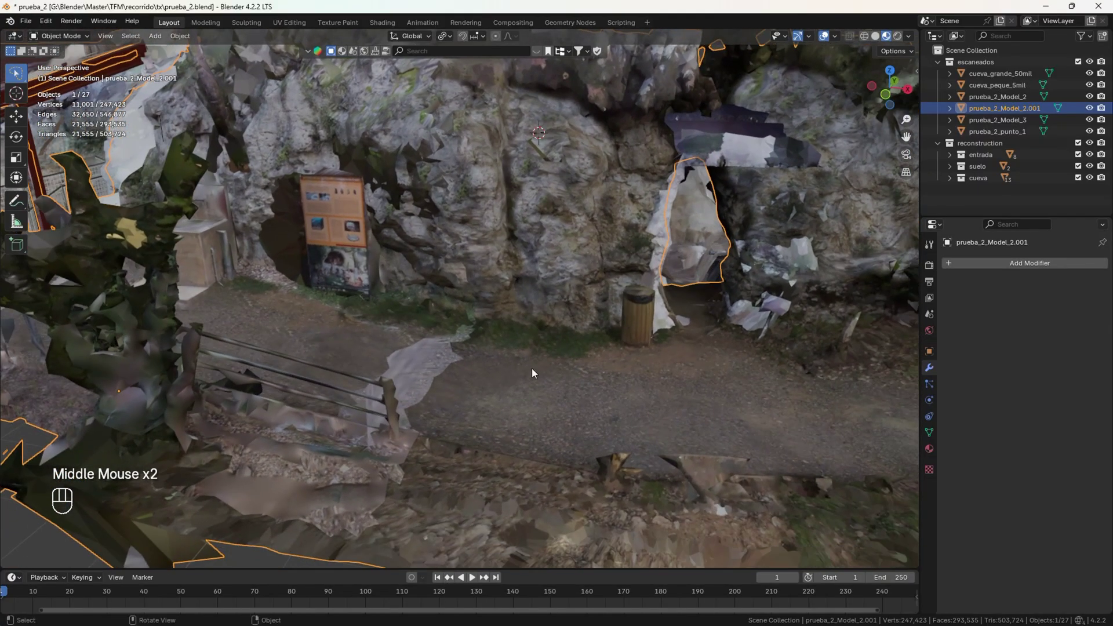
scroll(429, 442, down, 1)
middle_drag(425, 428, 422, 413)
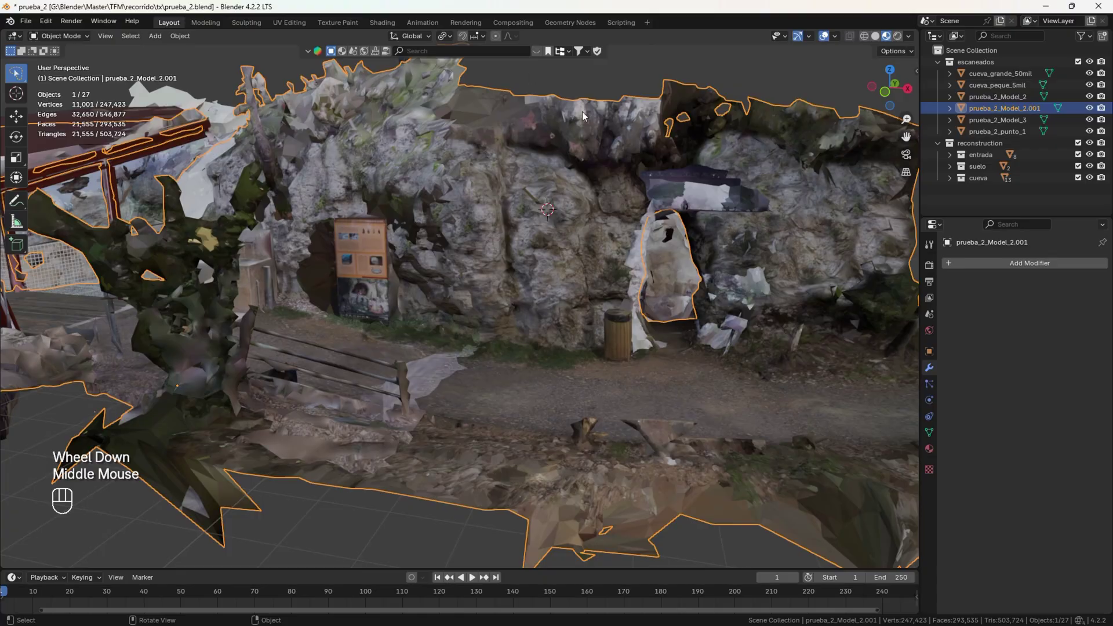
click(874, 37)
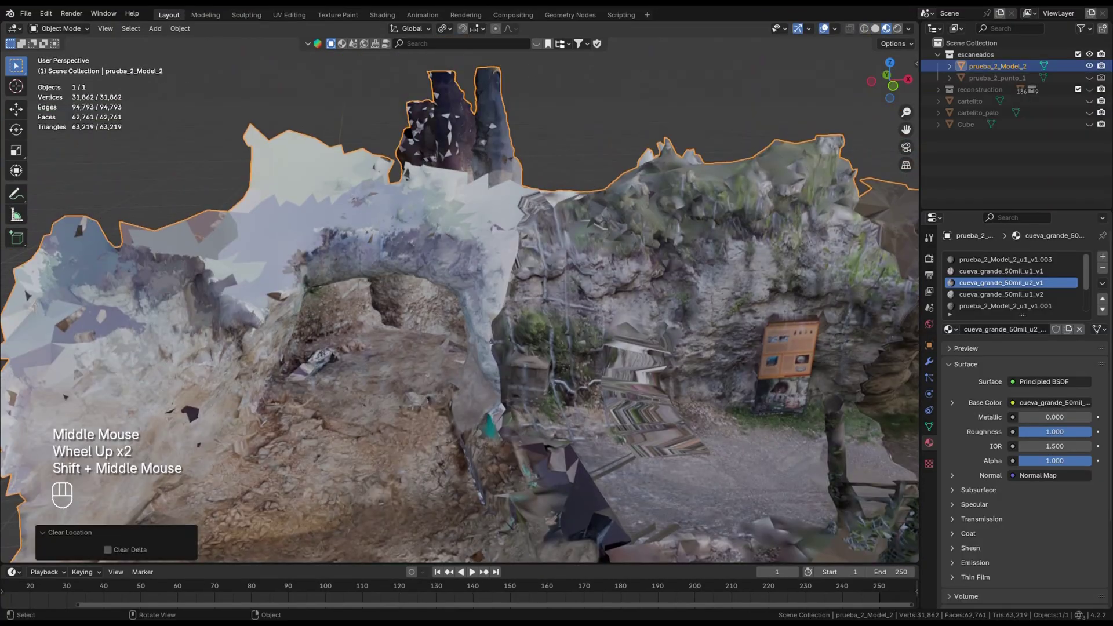
Split the 3D viewport into two areas and turn one of them into a UV Editor
scroll(457, 290, up, 3)
shift+middle_drag(458, 290, 486, 289)
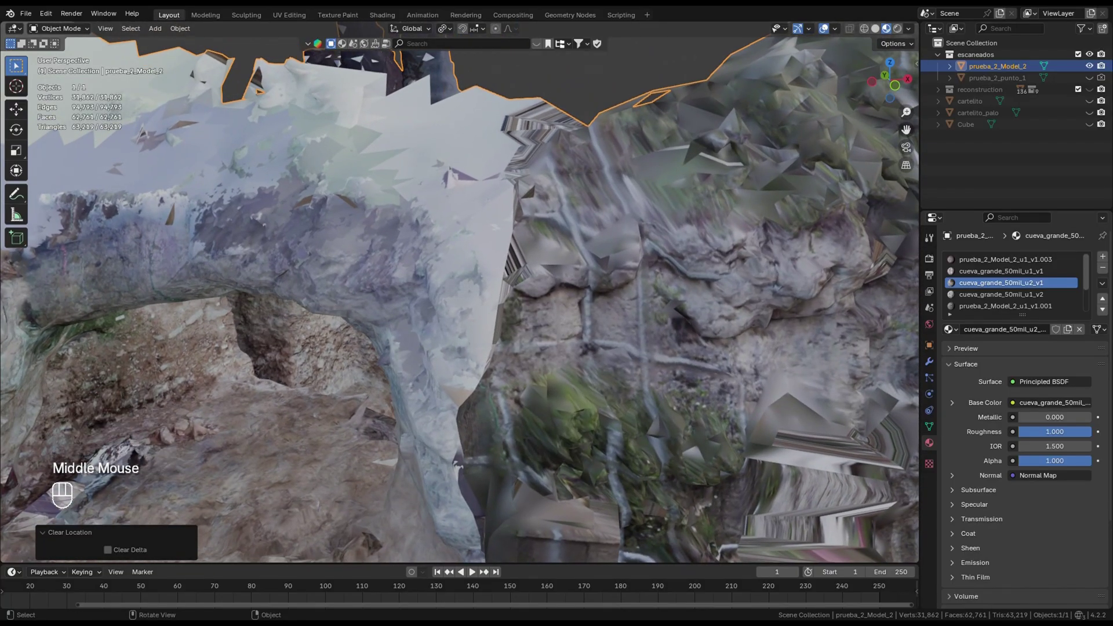
drag(2, 23, 420, 26)
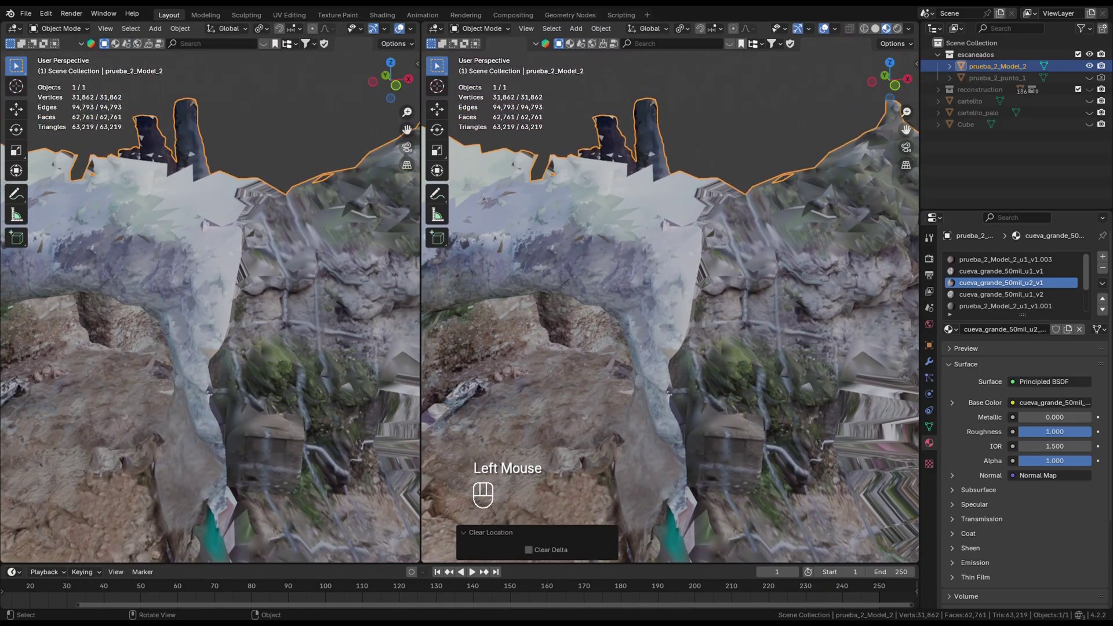
click(61, 29)
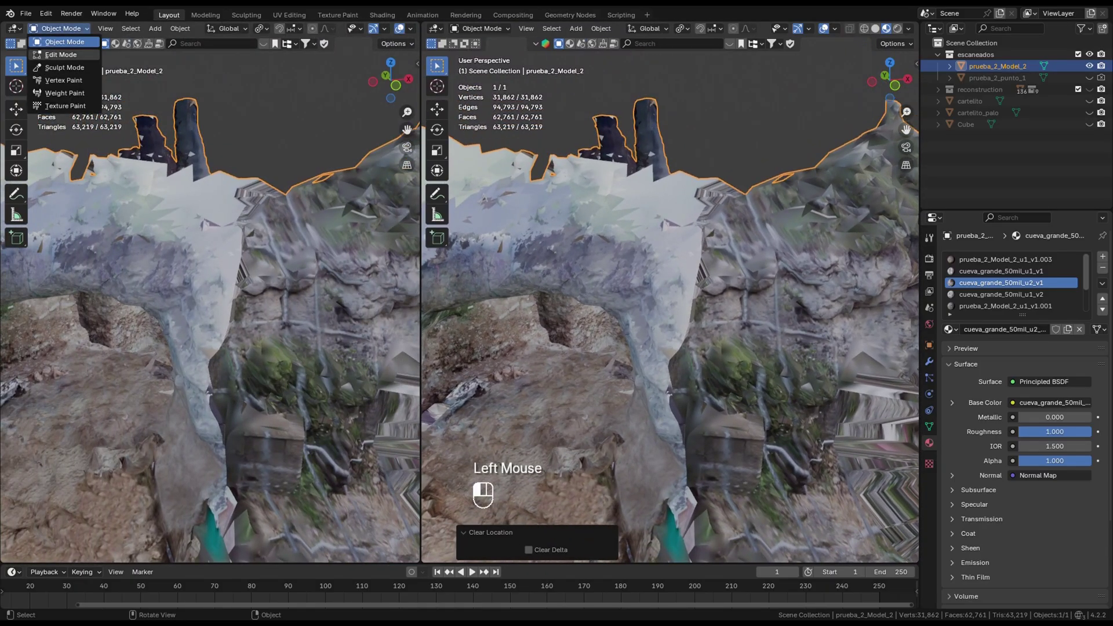
click(64, 42)
click(15, 28)
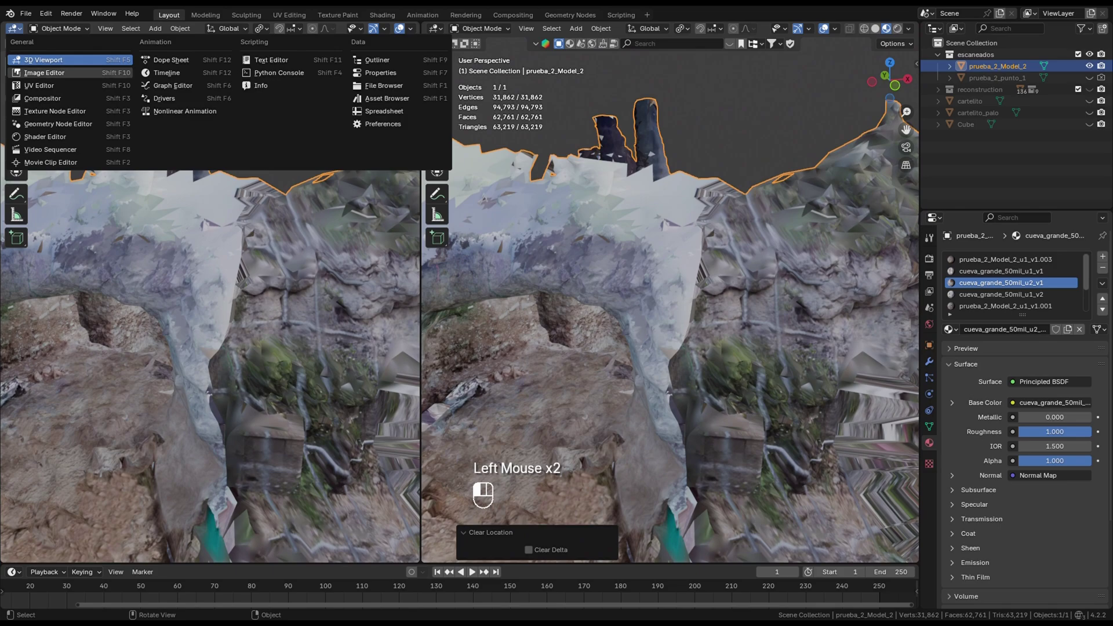
click(47, 84)
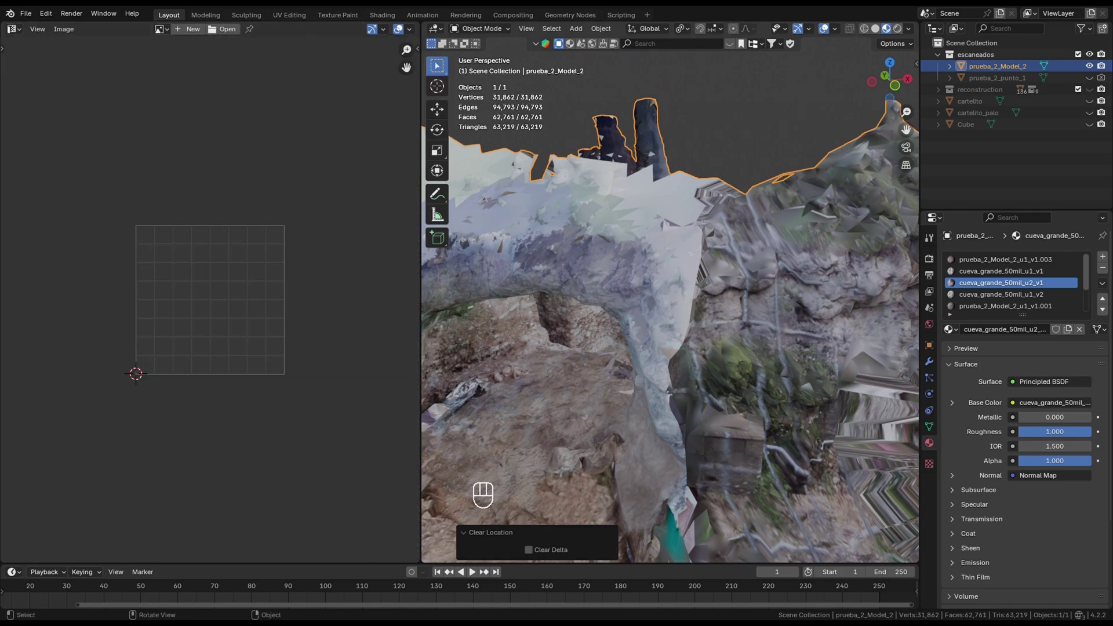
Open prueba_2_Model_2 in Edit Mode, show its whole UV layout and select the stretched triangle on the arch's outer edge
key(Tab)
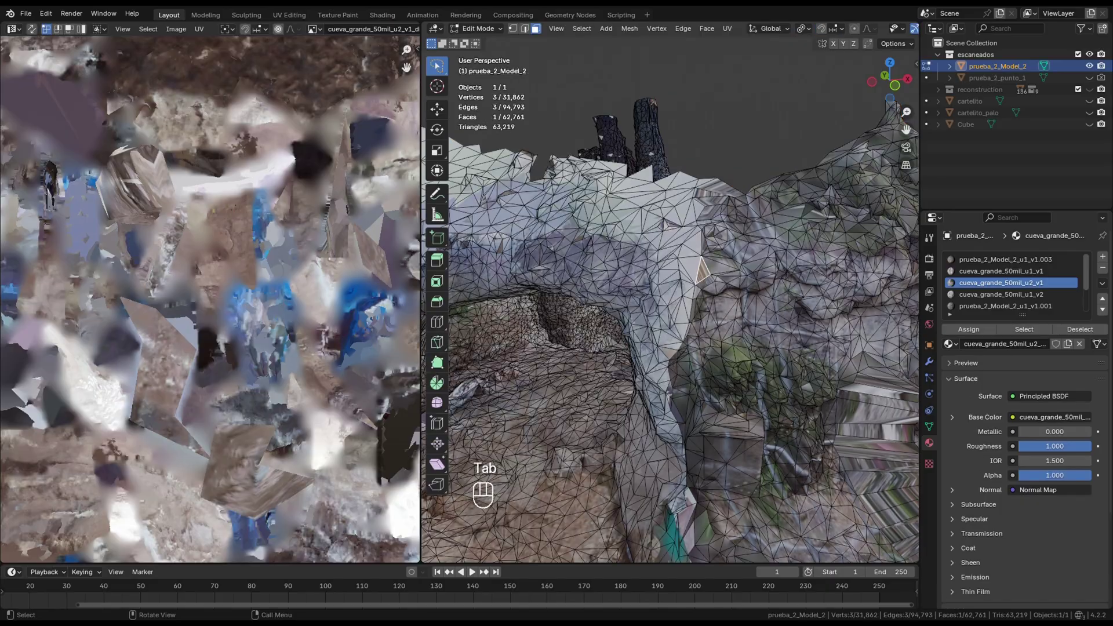
scroll(211, 299, down, 7)
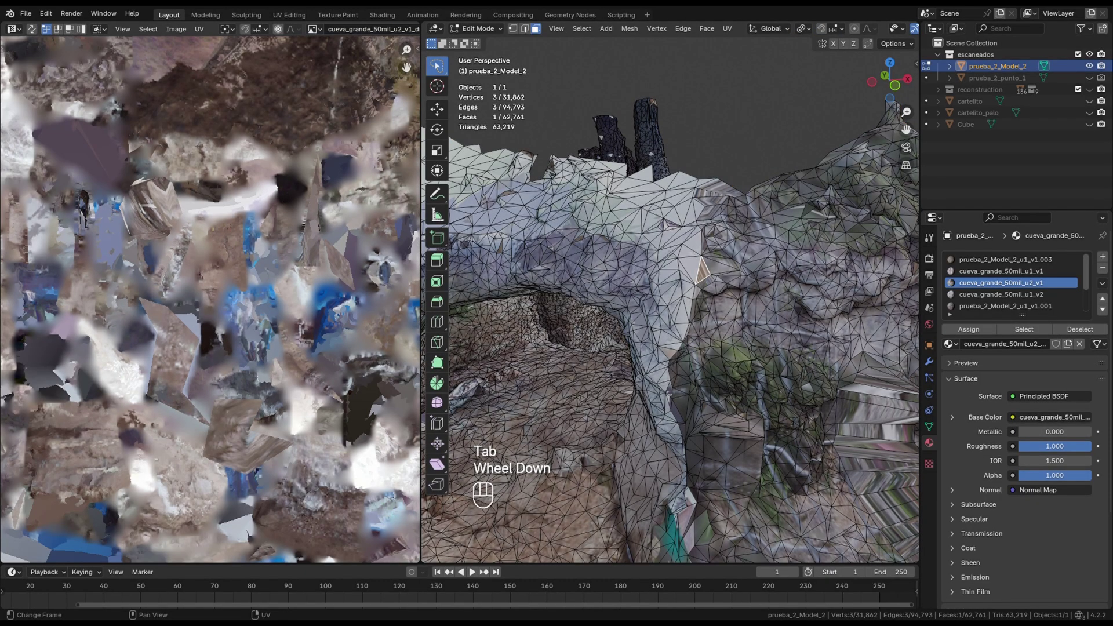
scroll(210, 299, down, 2)
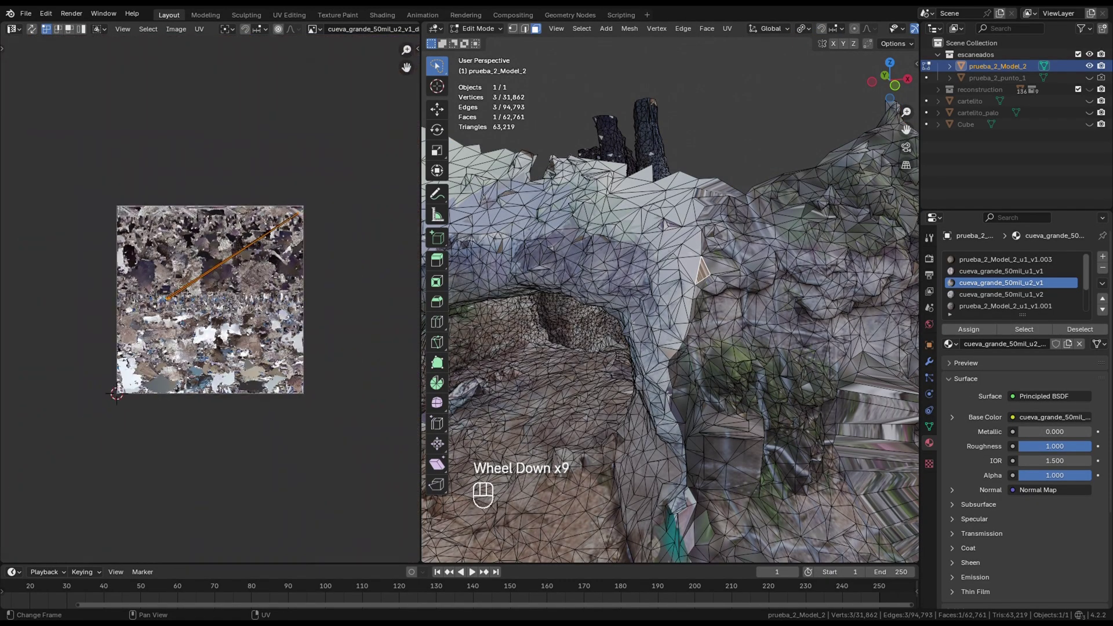
scroll(672, 302, up, 3)
shift+middle_drag(667, 290, 683, 325)
click(675, 302)
click(670, 270)
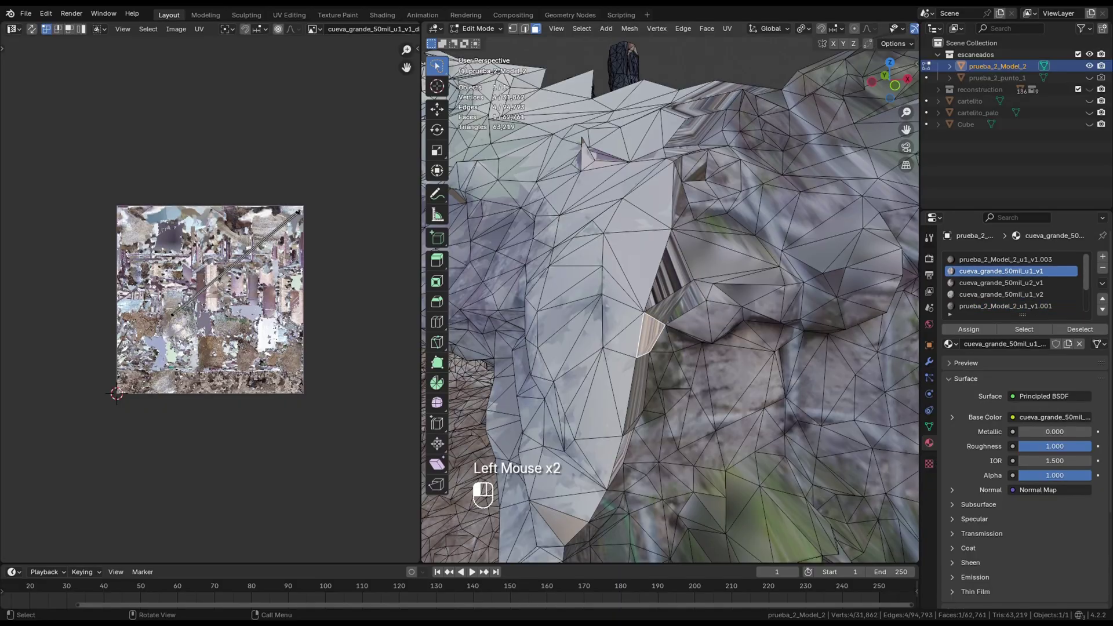
Move the selected triangle's UVs outside the texture image and scale them down to a small island
key(g)
click(133, 249)
key(s)
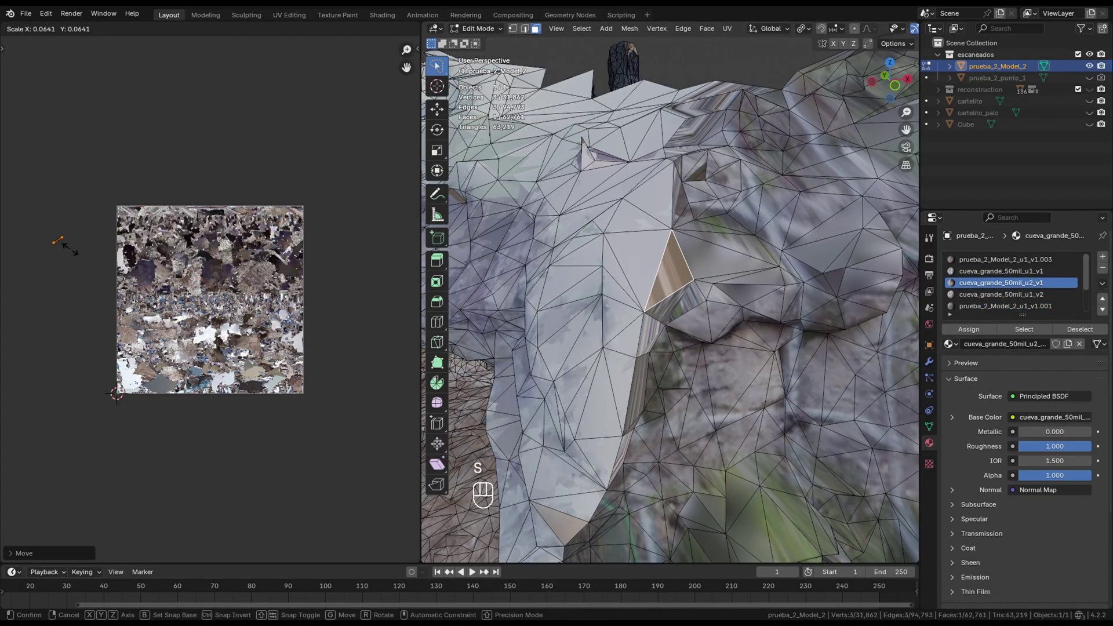
click(67, 245)
key(KP_Decimal)
click(358, 206)
key(g)
click(69, 388)
key(s)
click(68, 388)
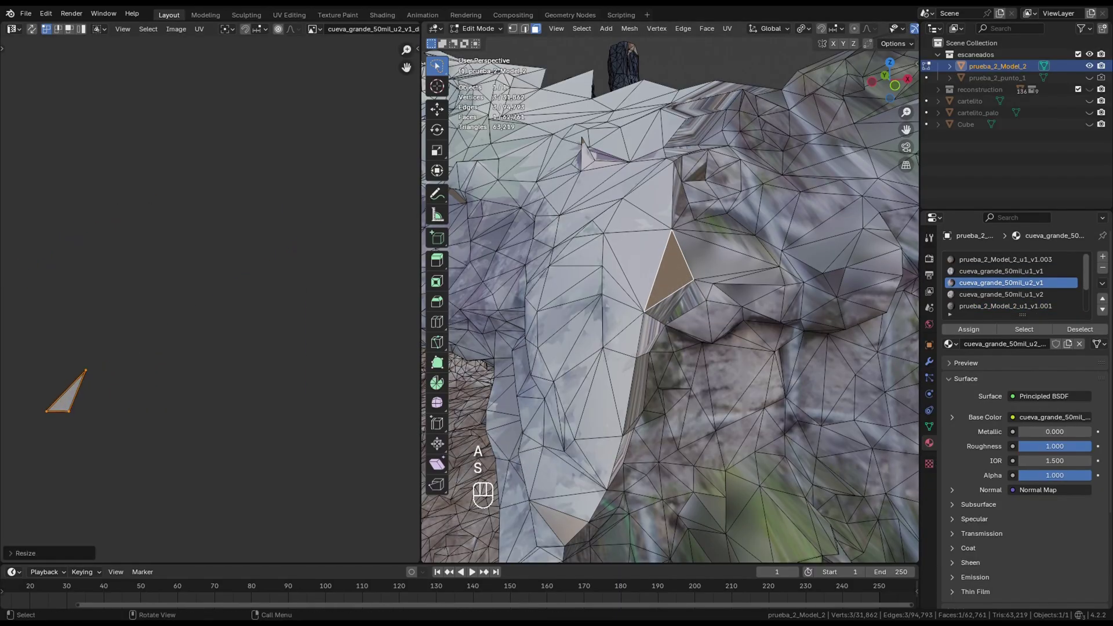
Shrink and move off the texture the UVs of the stretched four-sided face directly below the corrected triangle
click(675, 301)
key(a)
key(KP_Decimal)
scroll(185, 365, down, 5)
key(g)
key(s)
key(KP_Decimal)
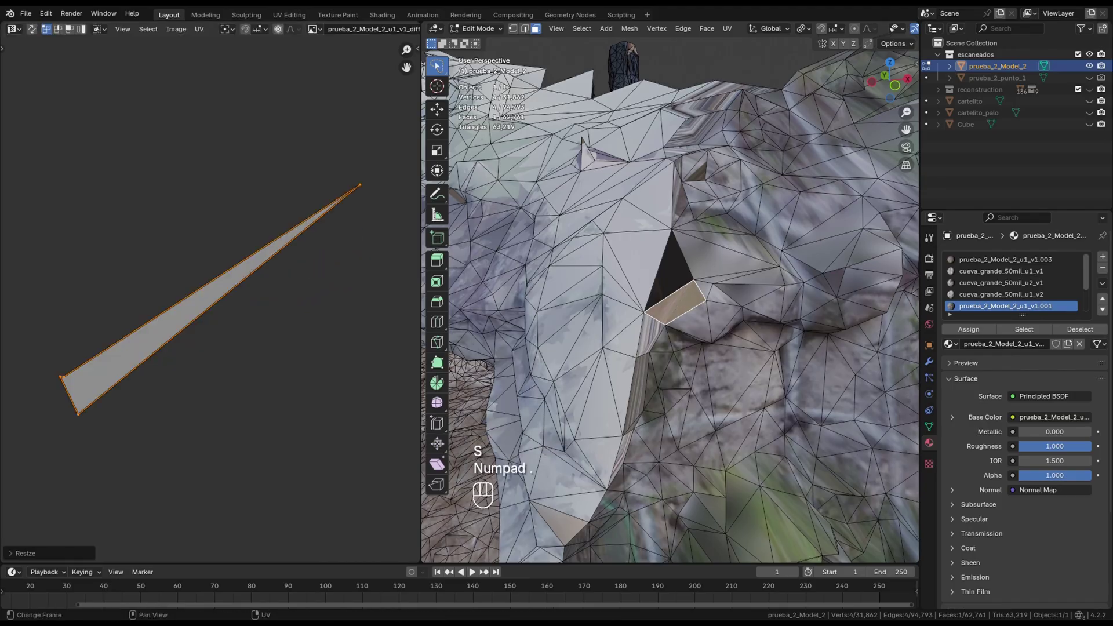
click(104, 348)
key(g)
click(86, 357)
key(g)
Scale down and shift outside the image the UVs of the striped cueva_grande_50mil_u1_v1 face next down the arch edge
click(649, 335)
key(a)
key(KP_Decimal)
scroll(174, 348, down, 5)
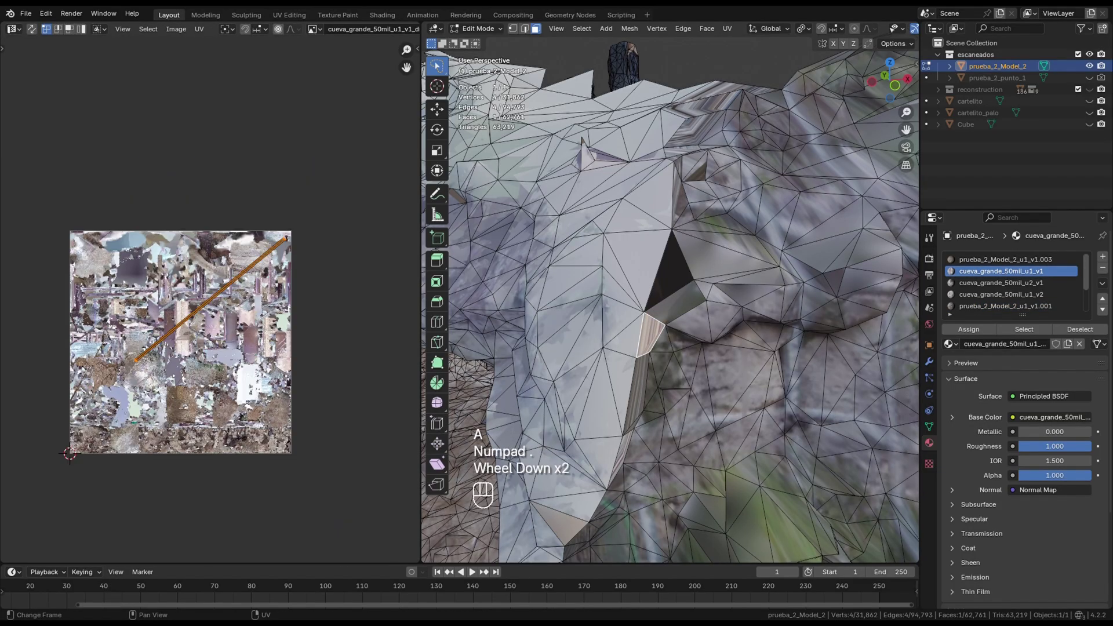
key(g)
key(s)
key(KP_Decimal)
click(358, 178)
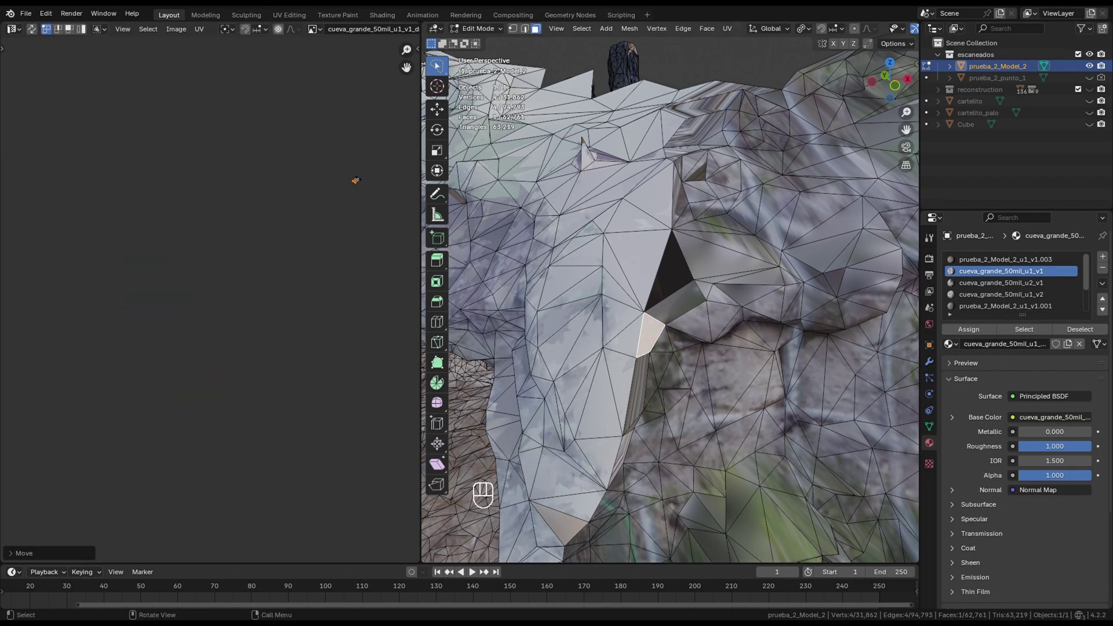
Relocate outside the texture the stretched UVs of the tall, narrow prueba_2_Model_2_u1_v1.001 face on the arch edge
click(637, 382)
key(a)
key(KP_Decimal)
scroll(186, 336, down, 3)
key(g)
key(KP_Decimal)
click(354, 178)
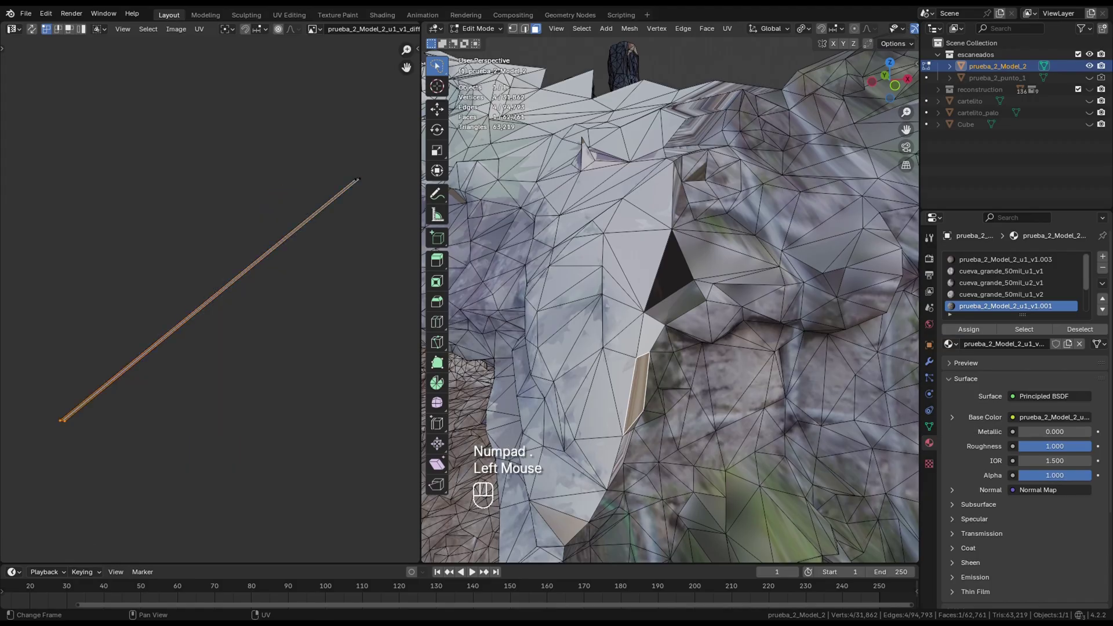
click(356, 183)
Shrink the UVs of the lowest narrow face on the arch edge and reposition them outside the cueva_grande_50mil_u1_v1 texture
click(616, 458)
key(a)
scroll(174, 377, down, 7)
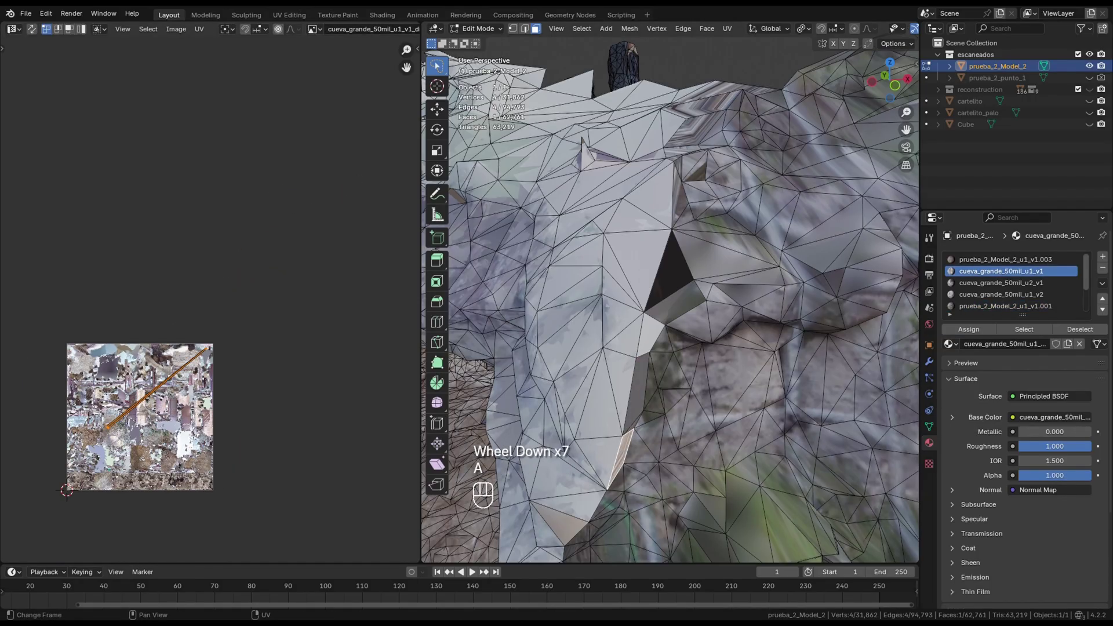
key(s)
key(KP_Decimal)
click(70, 409)
key(g)
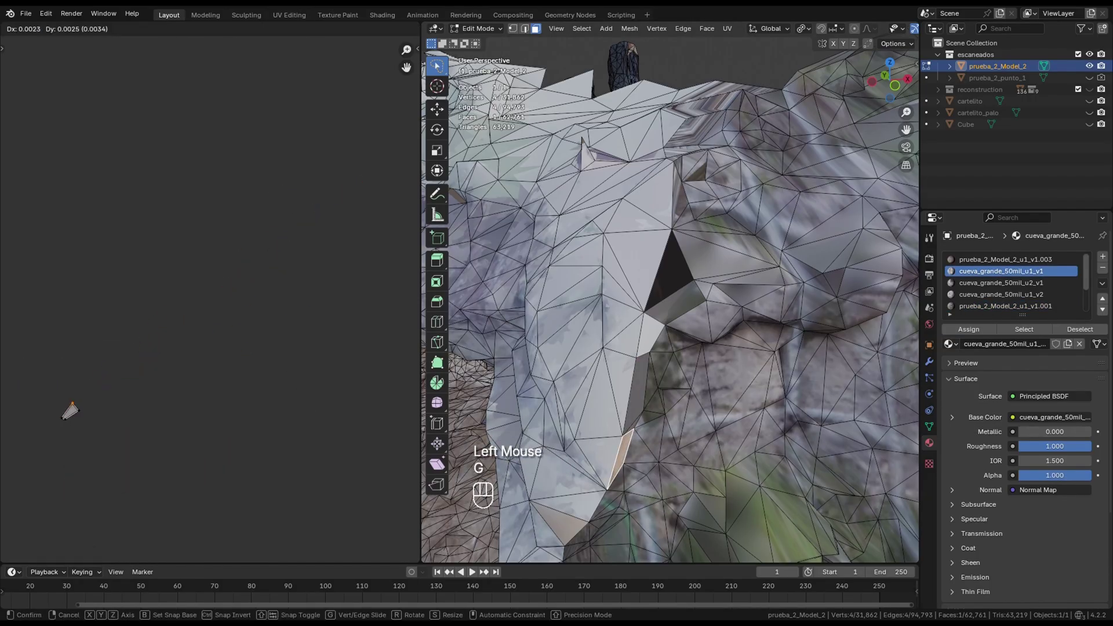
click(69, 410)
Examine the UV placement of individual faces around the arch's base and the edge of the path
shift+middle_drag(666, 289, 638, 260)
scroll(666, 290, down, 2)
scroll(667, 290, down, 1)
click(627, 293)
scroll(209, 290, down, 4)
key(a)
key(KP_Decimal)
scroll(208, 289, down, 3)
click(732, 345)
key(a)
key(KP_Decimal)
scroll(209, 290, down, 1)
click(659, 313)
key(a)
key(KP_Decimal)
scroll(209, 290, down, 5)
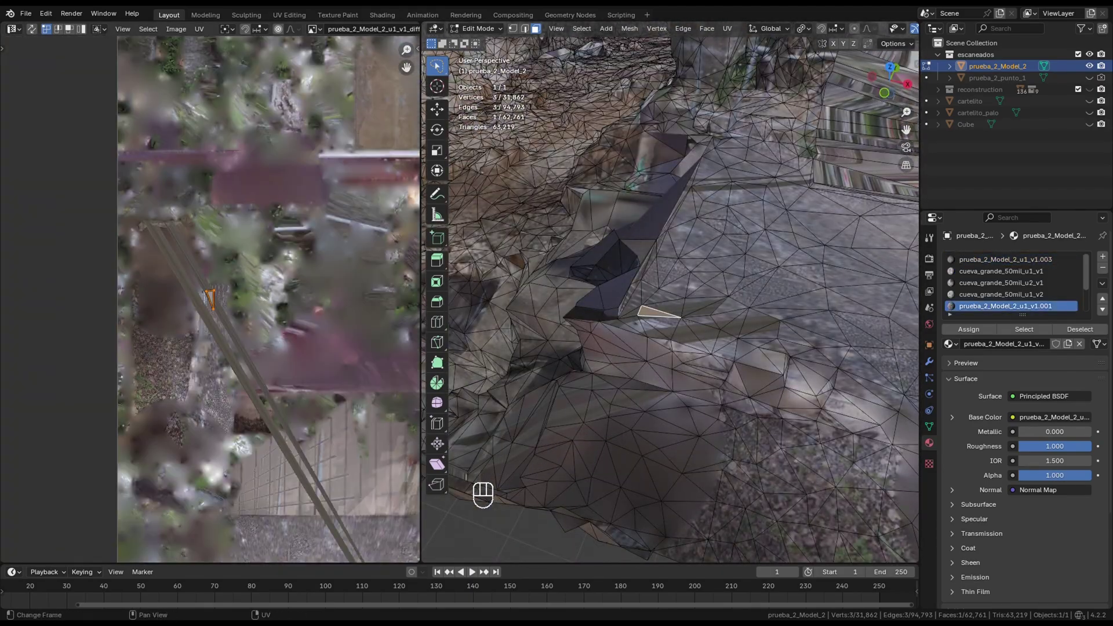
shift+middle_drag(268, 299, 255, 232)
scroll(255, 232, down, 3)
Switch to the Texture Paint workspace to work on prueba_2_Model_2 at the arch's outer edge
middle_drag(666, 290, 605, 313)
key(ctrl+Page_Down)
key(ctrl+Page_Down)
key(ctrl+Page_Down)
key(ctrl+Page_Down)
mouse_move(529, 273)
middle_down()
mouse_move(521, 278)
mouse_move(539, 267)
mouse_move(516, 259)
mouse_move(534, 326)
mouse_move(559, 290)
mouse_move(545, 232)
middle_up()
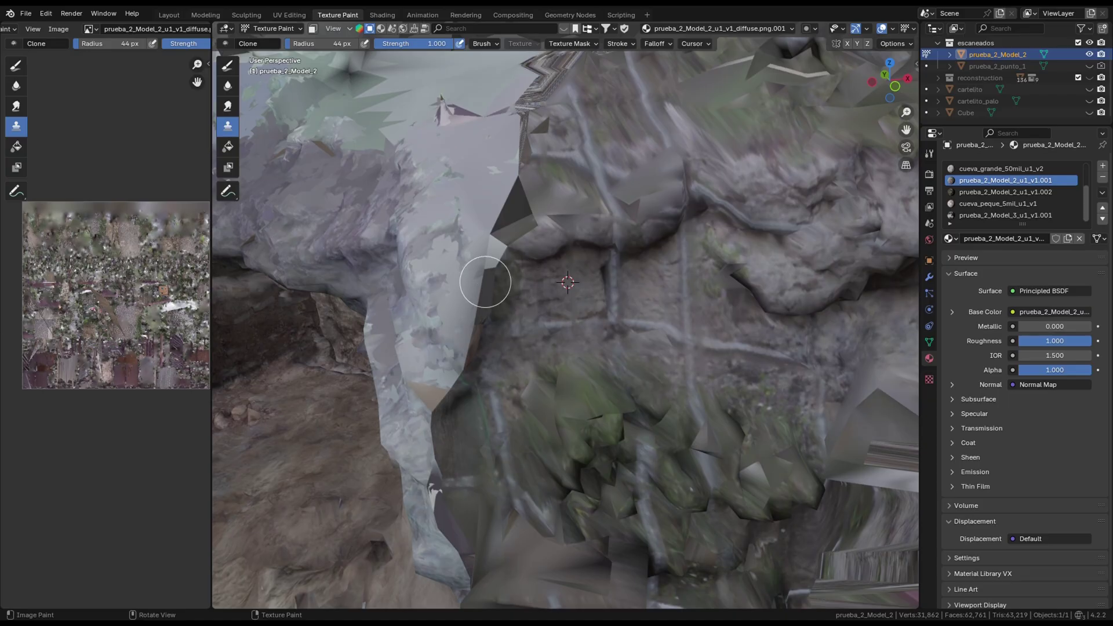
Clone rock texture with a 44 px brush over the pale seam along the middle of the arch's outer edge
mouse_move(480, 280)
mouse_down()
mouse_move(467, 269)
mouse_move(489, 251)
mouse_move(480, 247)
mouse_up()
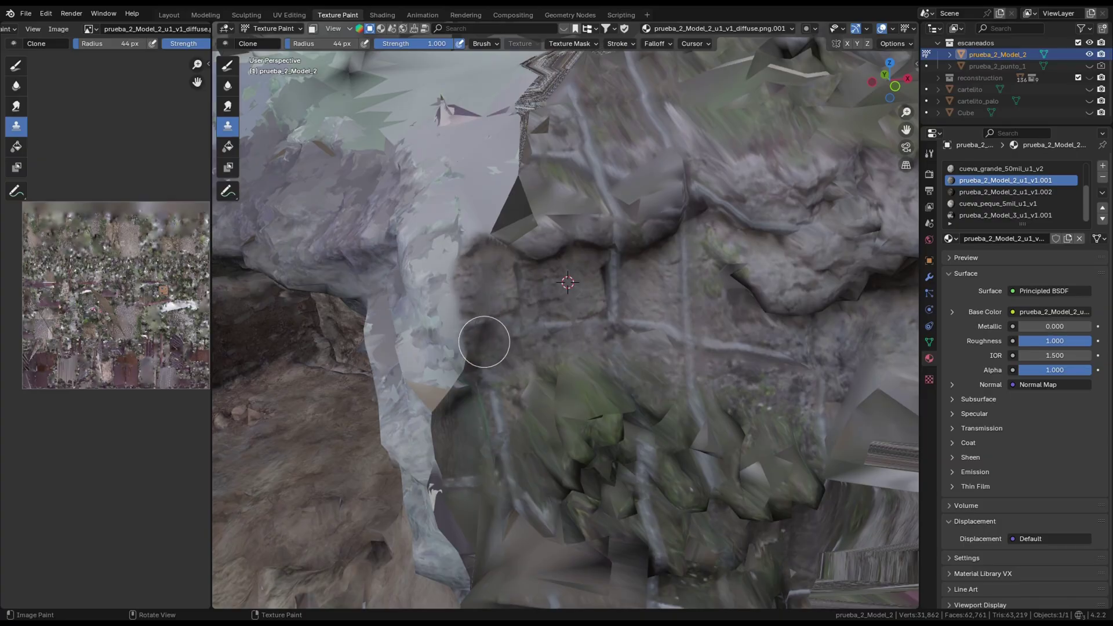
mouse_move(484, 341)
mouse_down()
mouse_move(486, 317)
mouse_move(477, 330)
mouse_move(457, 303)
mouse_move(450, 315)
mouse_up()
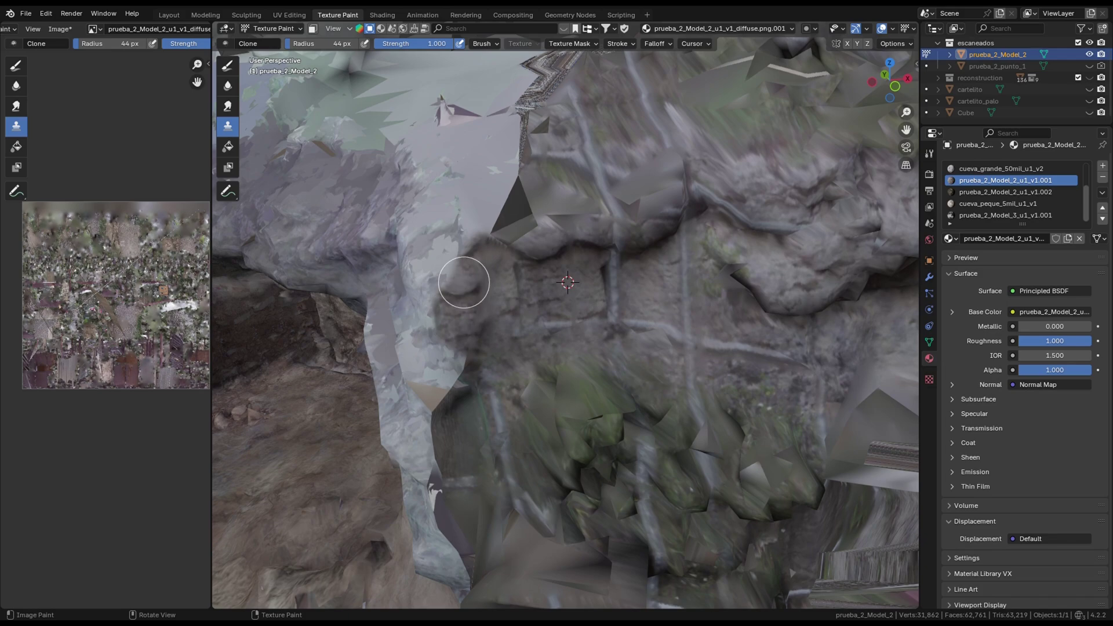
shift+middle_drag(896, 327, 810, 315)
ctrl+click(809, 316)
mouse_move(320, 272)
mouse_down()
mouse_move(308, 345)
mouse_move(313, 326)
mouse_move(354, 348)
mouse_up()
ctrl+click(365, 282)
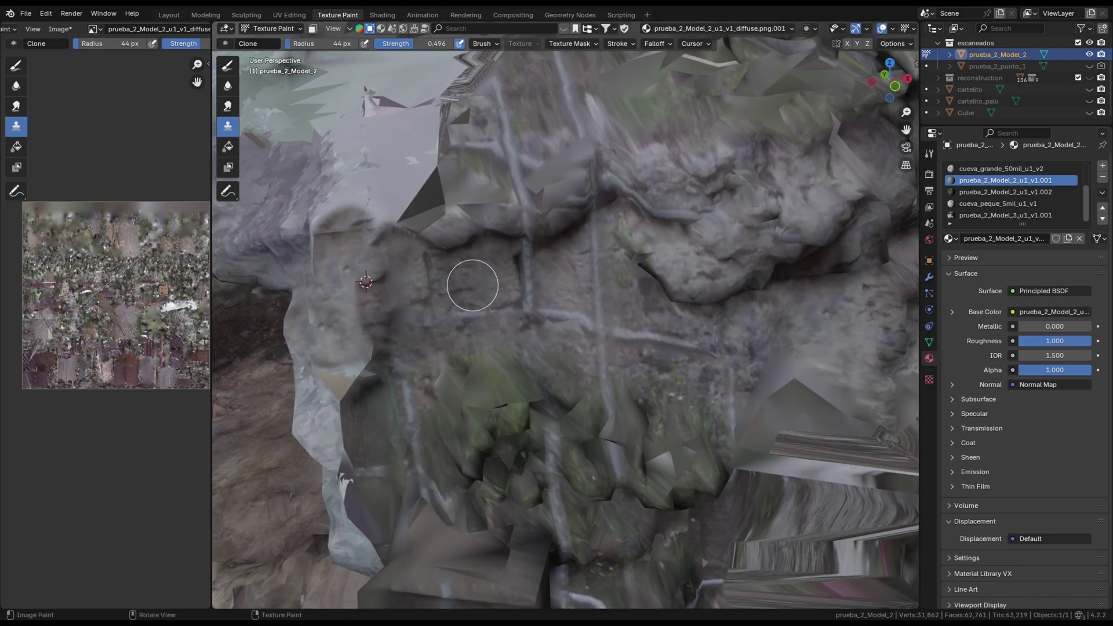
mouse_move(340, 288)
mouse_down()
mouse_move(318, 278)
mouse_move(308, 315)
mouse_up()
Clone rock texture over the pale area on the upper part of the arch, blending it into the neighbouring ledge
mouse_move(308, 315)
middle_down()
mouse_move(371, 313)
mouse_move(510, 249)
mouse_move(472, 255)
middle_up()
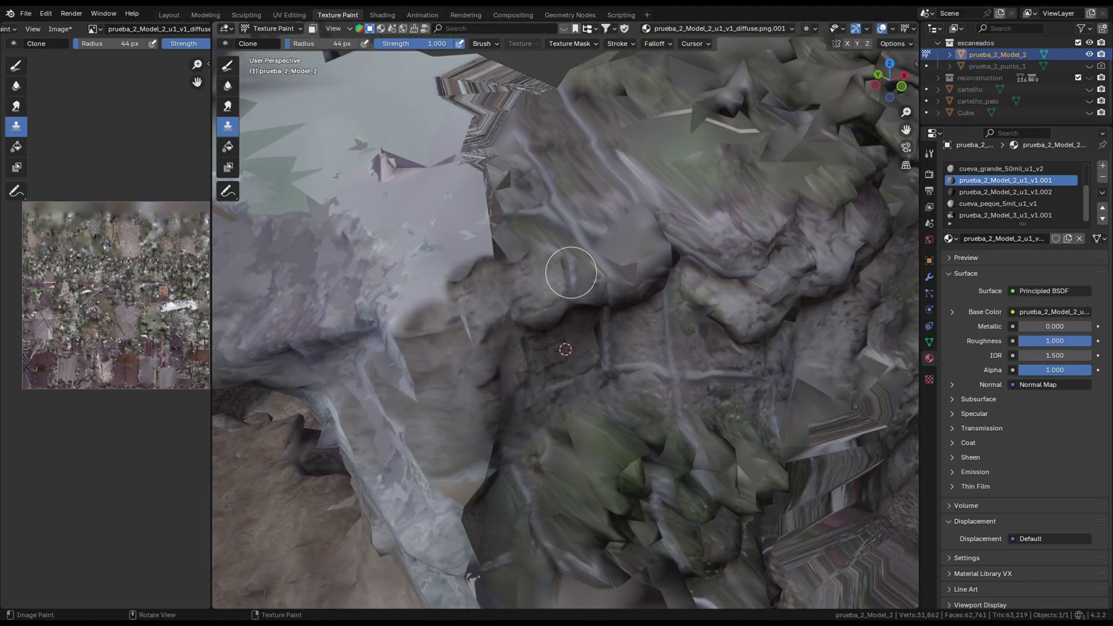
mouse_move(576, 261)
mouse_down()
mouse_move(546, 248)
mouse_move(467, 272)
mouse_move(451, 294)
mouse_up()
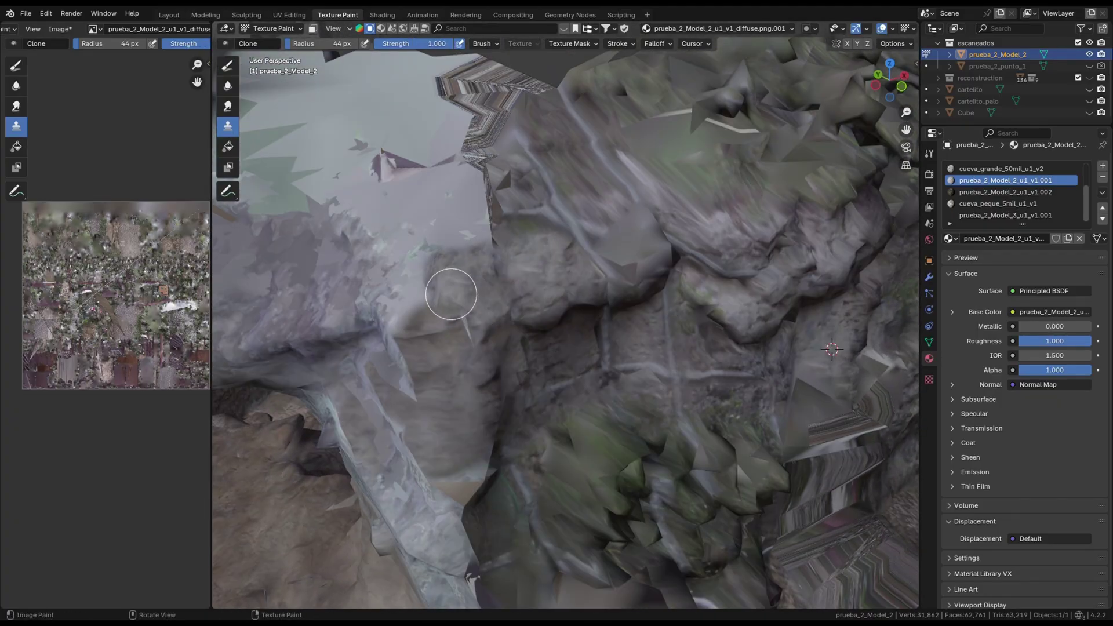
mouse_move(451, 294)
middle_down()
mouse_move(753, 340)
mouse_move(790, 253)
middle_up()
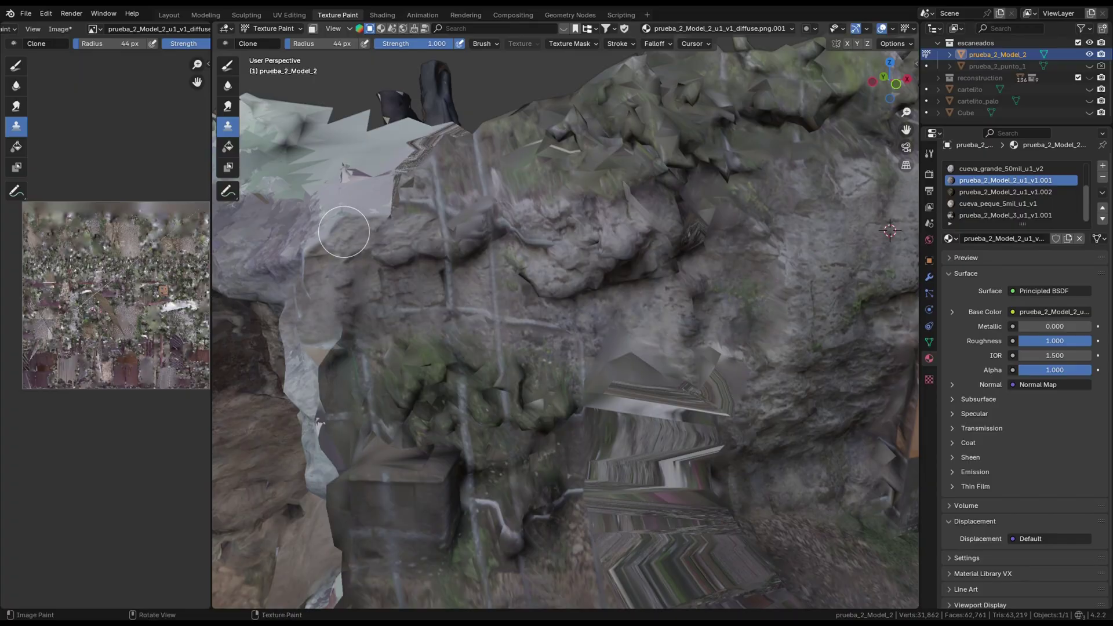
mouse_move(343, 232)
mouse_down()
mouse_move(279, 249)
mouse_move(303, 214)
mouse_move(367, 199)
mouse_up()
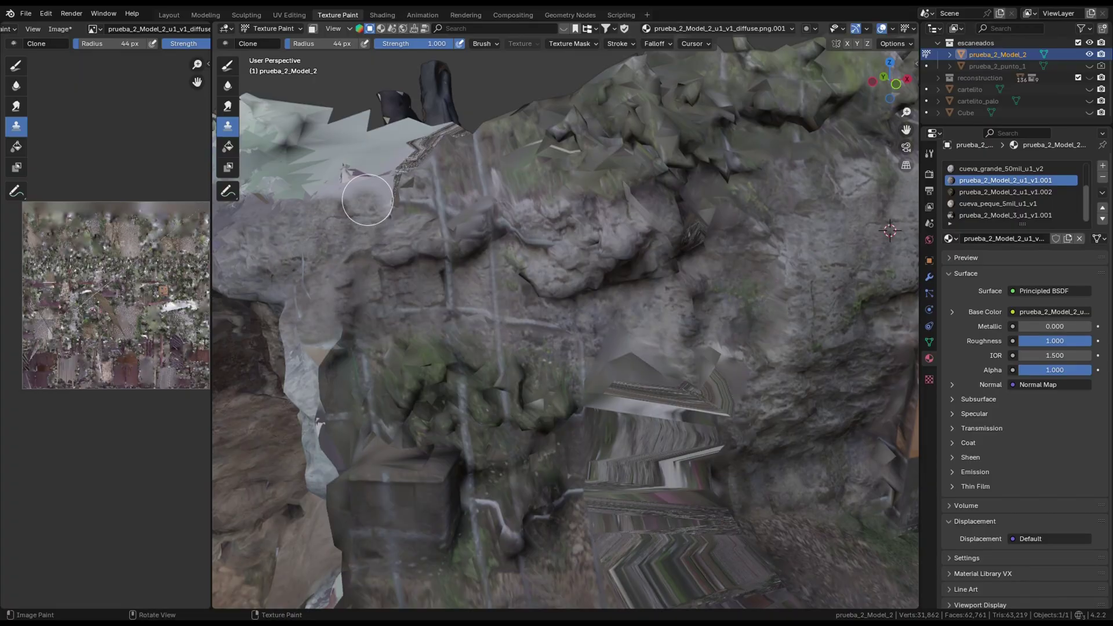
Examine the textured cave entrance up close, including its mesh gate, signs and surrounding rock
middle_drag(368, 200, 450, 261)
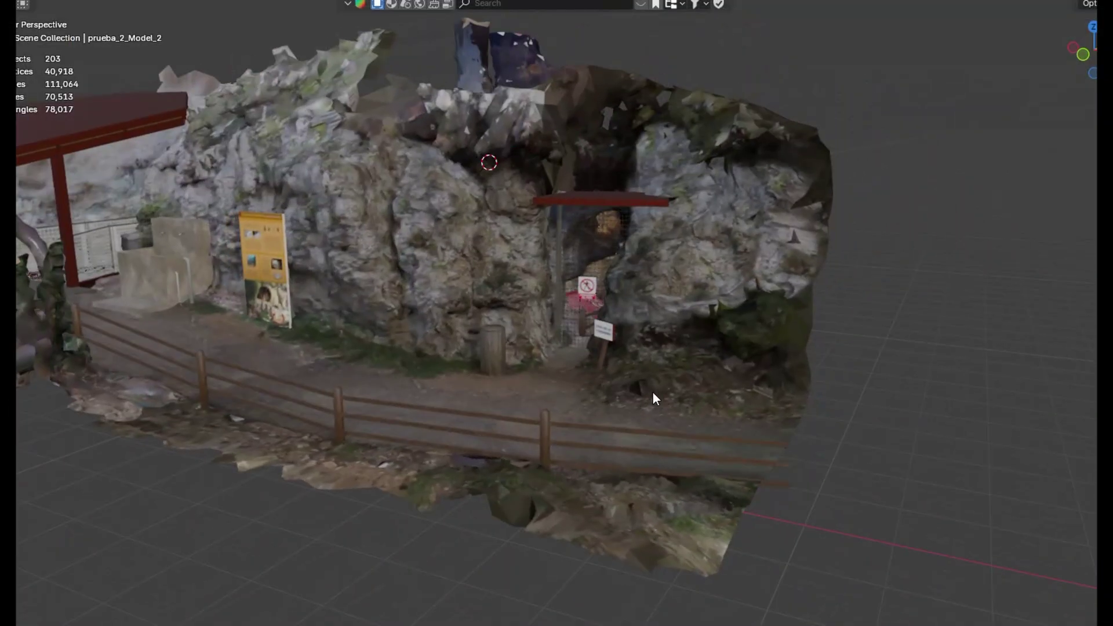
scroll(652, 399, up, 6)
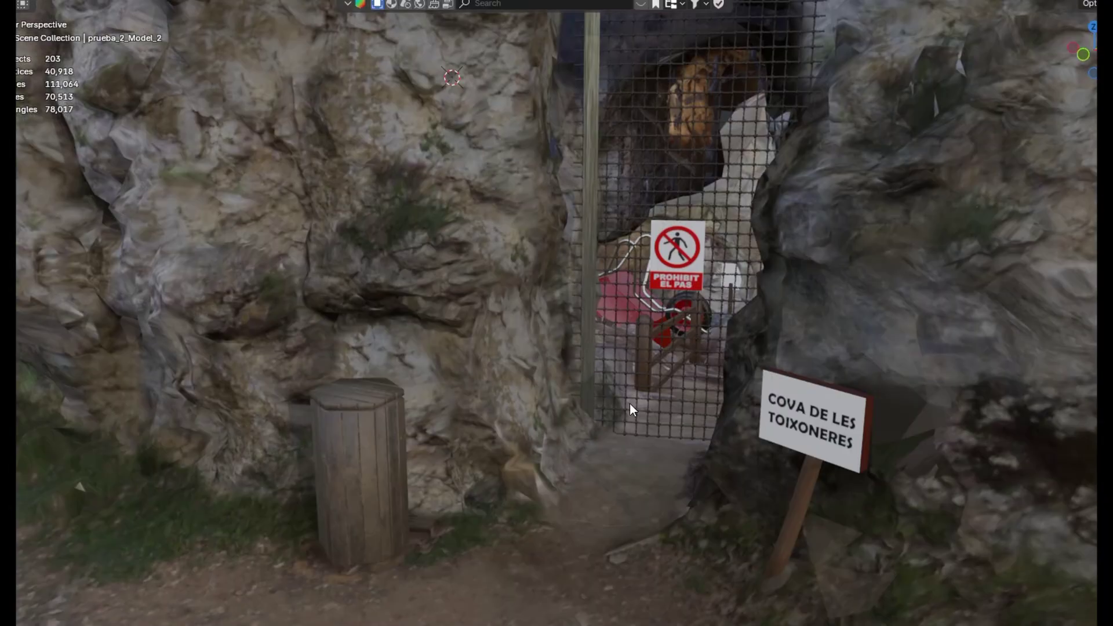
scroll(611, 398, up, 1)
mouse_move(631, 395)
middle_down()
mouse_move(561, 397)
mouse_move(479, 423)
mouse_move(372, 353)
mouse_move(274, 339)
mouse_move(385, 348)
mouse_move(280, 390)
mouse_move(516, 272)
mouse_move(426, 344)
mouse_move(515, 423)
mouse_move(485, 402)
mouse_move(423, 400)
mouse_move(428, 357)
mouse_move(462, 355)
mouse_move(494, 297)
mouse_move(340, 325)
mouse_move(431, 246)
mouse_move(450, 150)
mouse_move(513, 231)
mouse_move(538, 348)
mouse_move(459, 162)
mouse_move(569, 441)
mouse_move(469, 253)
mouse_move(479, 423)
mouse_move(499, 339)
mouse_move(567, 259)
mouse_move(530, 269)
mouse_move(603, 427)
mouse_move(571, 360)
mouse_move(598, 367)
mouse_move(611, 174)
mouse_move(630, 186)
mouse_move(617, 130)
mouse_move(638, 154)
mouse_move(590, 399)
mouse_move(589, 255)
mouse_move(614, 231)
mouse_move(605, 168)
mouse_move(594, 281)
mouse_move(492, 298)
mouse_move(472, 269)
mouse_move(502, 318)
mouse_move(304, 230)
mouse_move(273, 234)
mouse_move(277, 223)
mouse_move(452, 258)
mouse_move(578, 330)
mouse_move(565, 328)
mouse_move(847, 347)
mouse_move(274, 326)
mouse_move(676, 413)
mouse_move(898, 347)
mouse_move(574, 350)
mouse_move(899, 330)
mouse_move(541, 298)
mouse_move(628, 418)
mouse_move(547, 371)
mouse_move(619, 378)
middle_up()
middle_drag(543, 258, 702, 256)
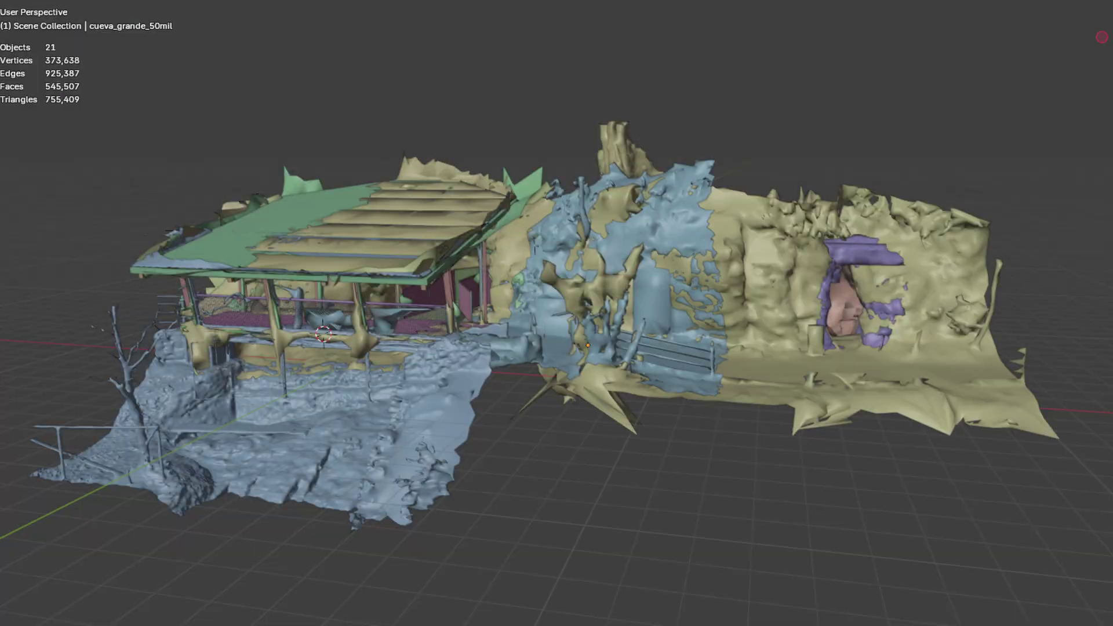